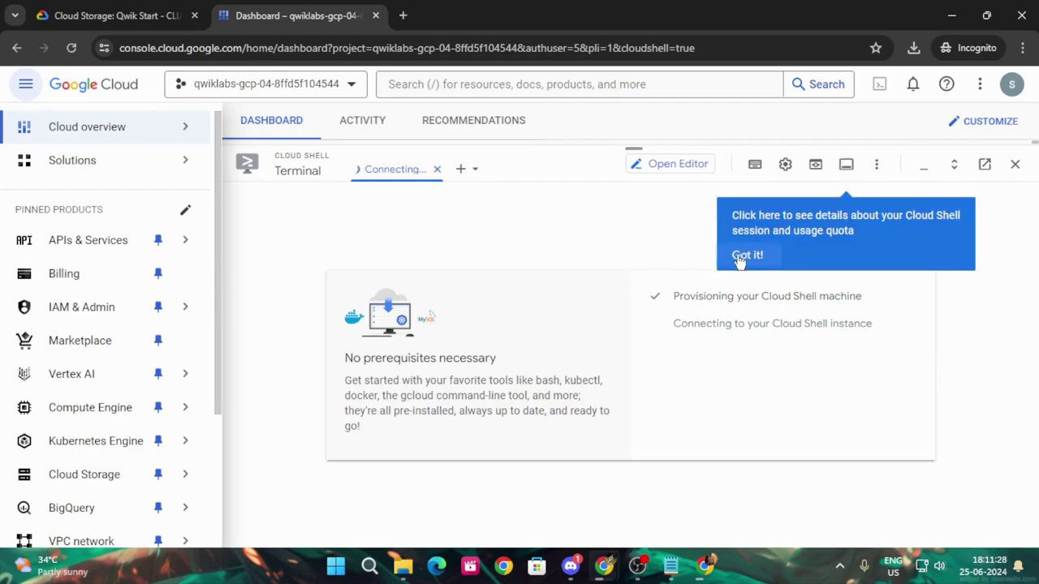
Dismiss the Cloud Shell session hint, run gcloud auth list, and authorize Cloud Shell's access to the account.
left_click(740, 255)
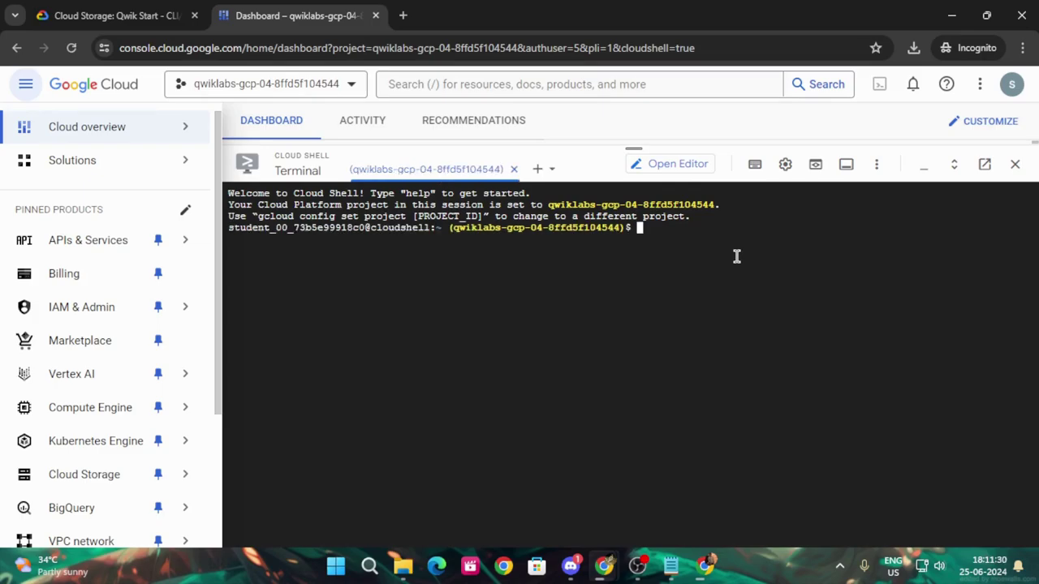
type("gcloud auth list")
key("Return")
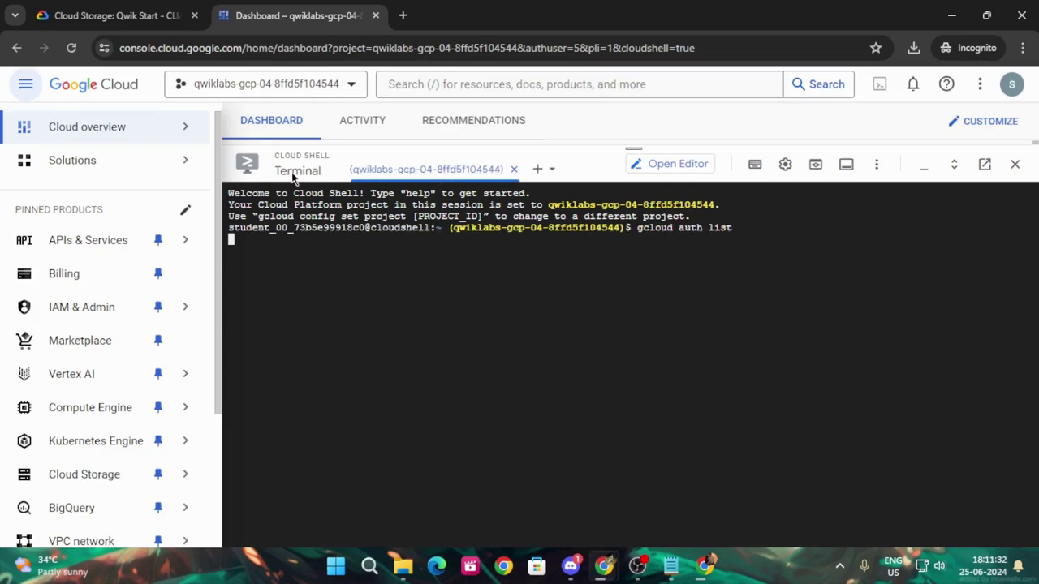
left_click(800, 406)
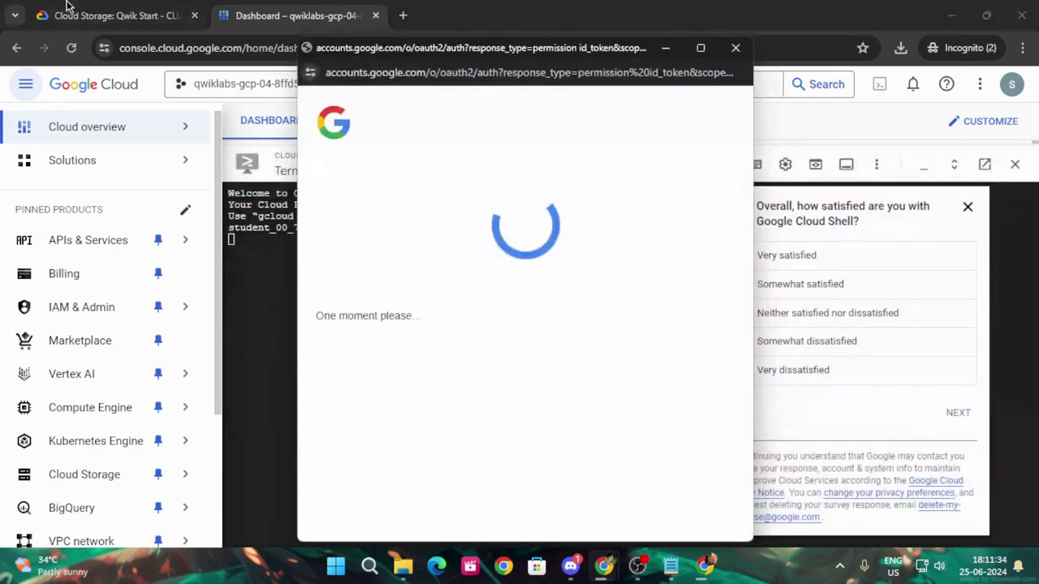
Copy the gcloud config list project command from the lab instructions and run it in Cloud Shell, dismissing the satisfaction survey.
left_click(118, 15)
scroll(545, 441, "down", 3)
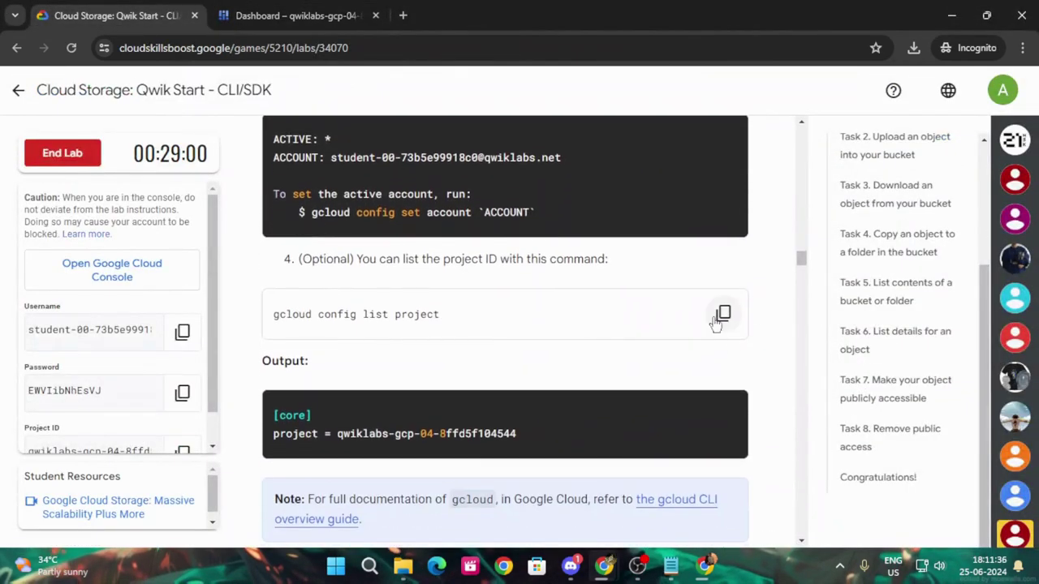
left_click(721, 316)
left_click(297, 16)
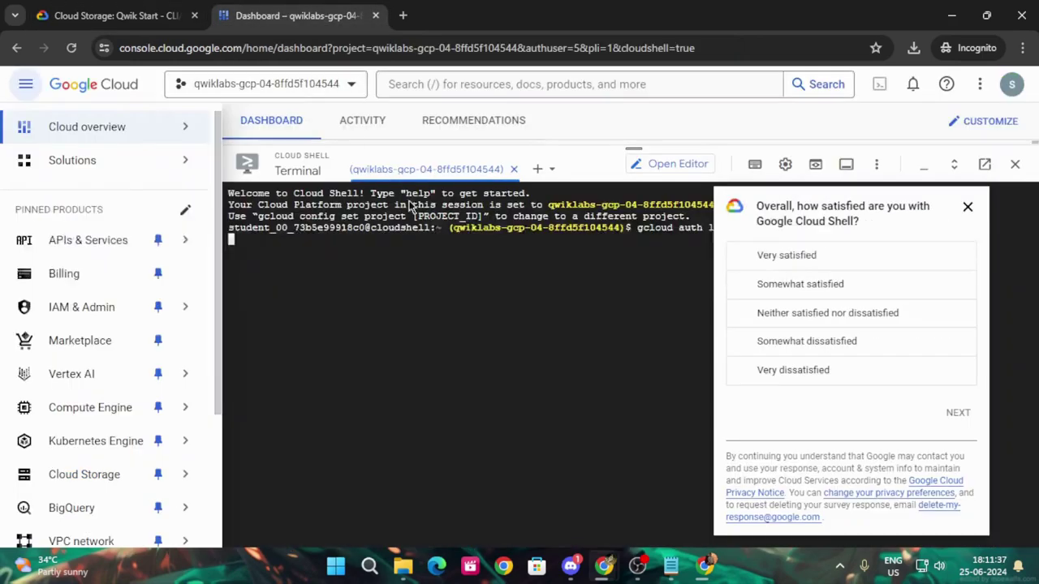
left_click(968, 206)
key("ctrl+v")
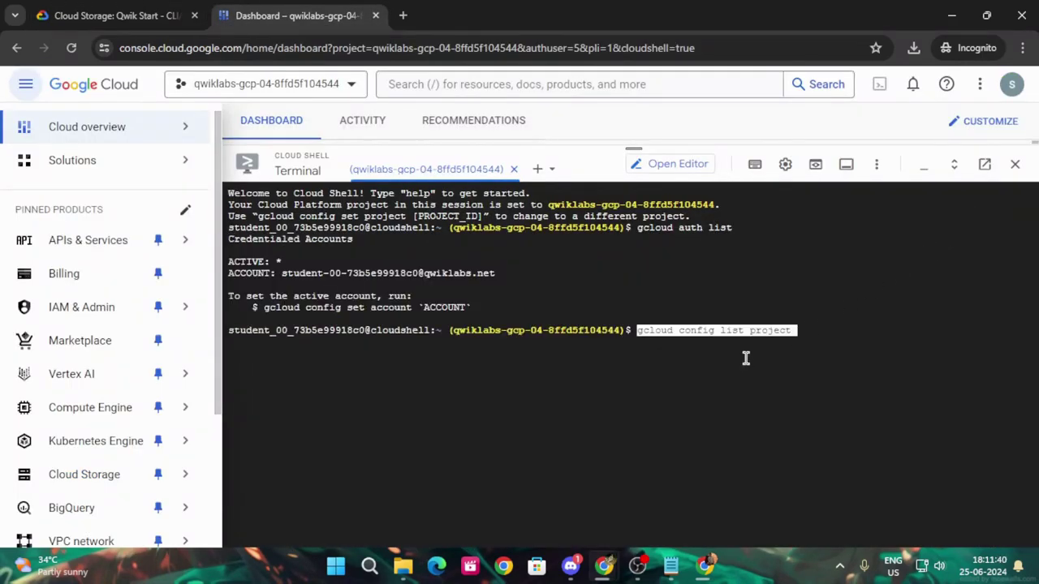
key("Return")
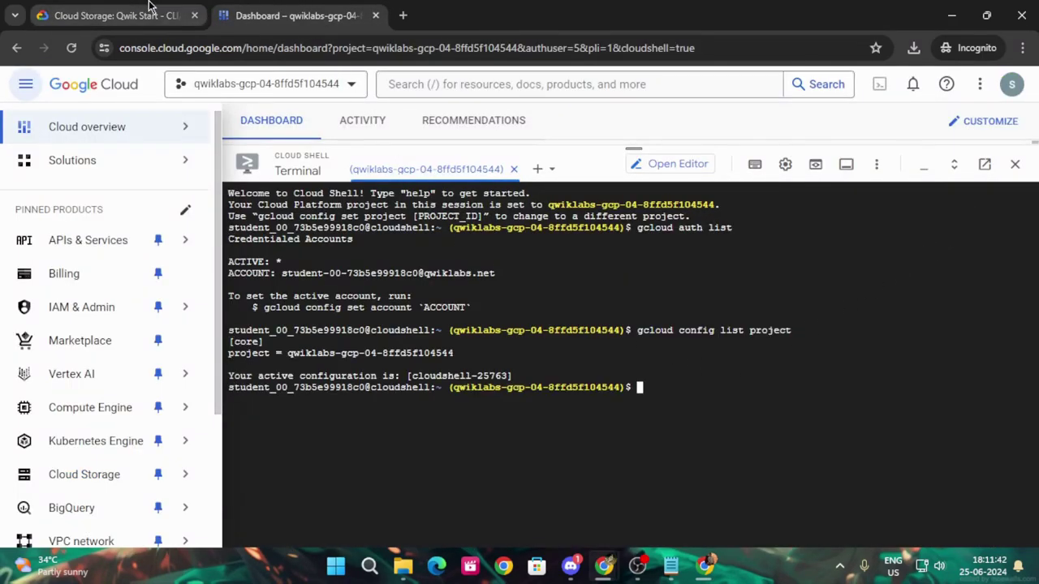
Set the project region to us-west1 by running the lab's gcloud config set compute/region command in Cloud Shell.
left_click(114, 16)
scroll(400, 293, "down", 5)
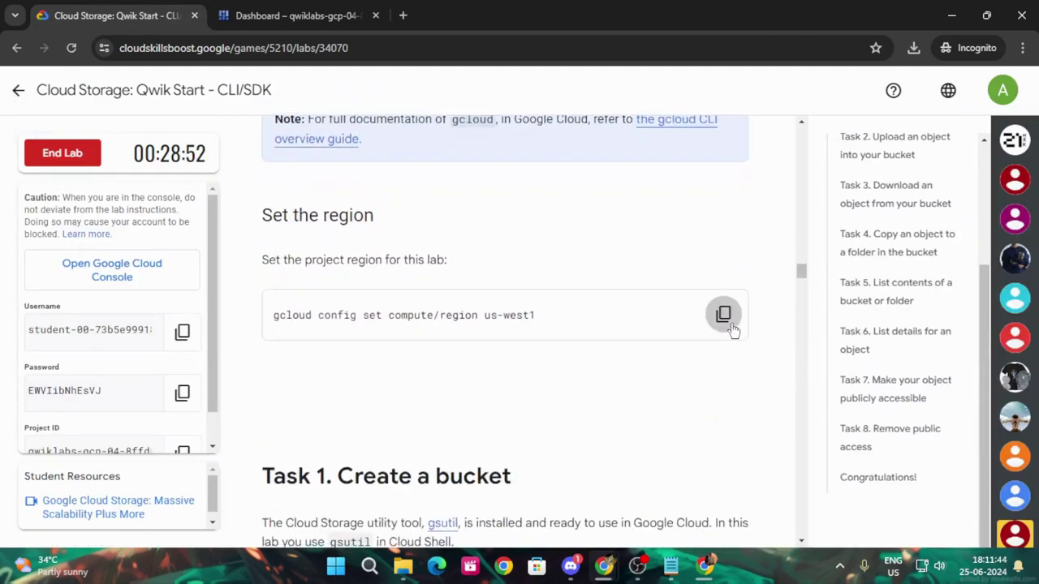
left_click(725, 318)
left_click(270, 14)
key("ctrl+v")
key("Return")
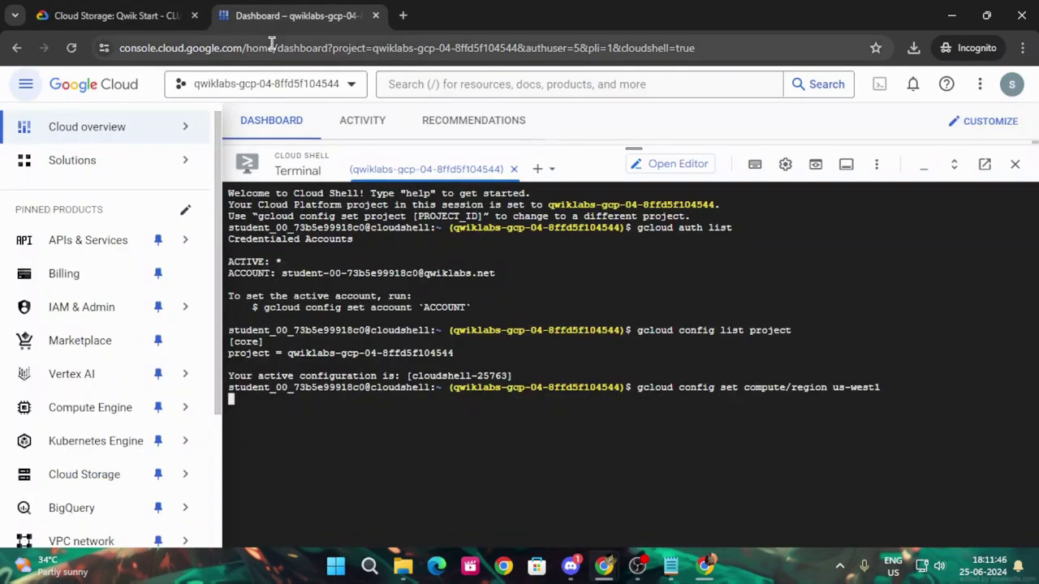
Review the lab's Task 1 instructions, including the bucket naming rules and the gsutil mb command.
left_click(114, 16)
scroll(512, 326, "down", 3)
scroll(512, 326, "down", 7)
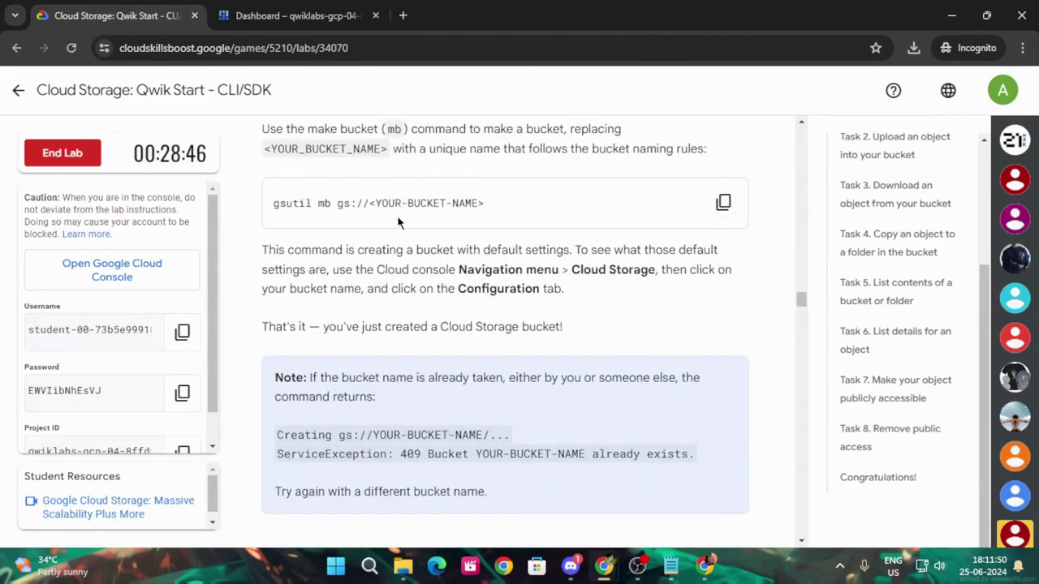
scroll(369, 206, "up", 8)
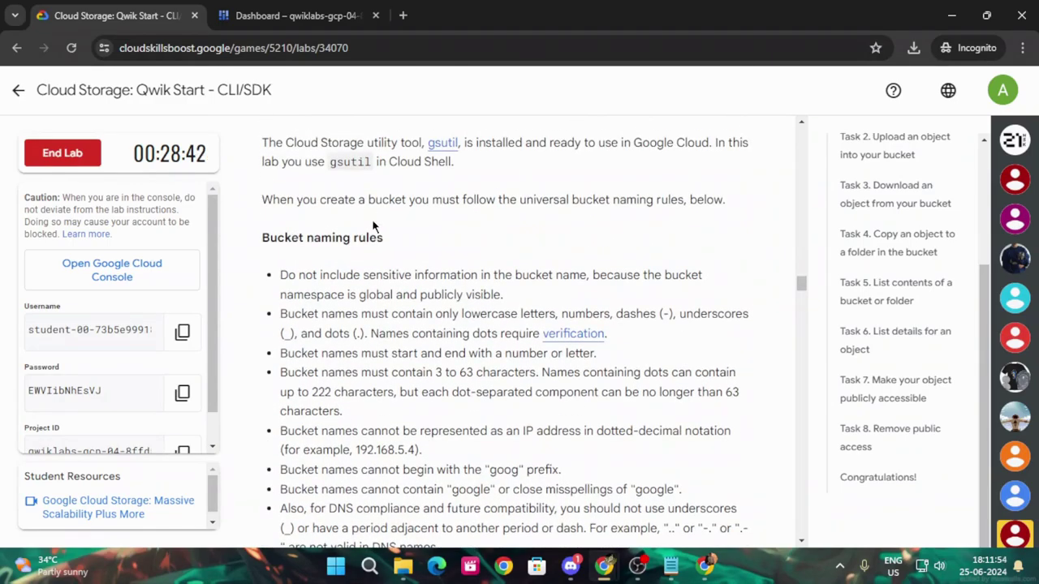
scroll(373, 243, "down", 2)
scroll(374, 274, "up", 6)
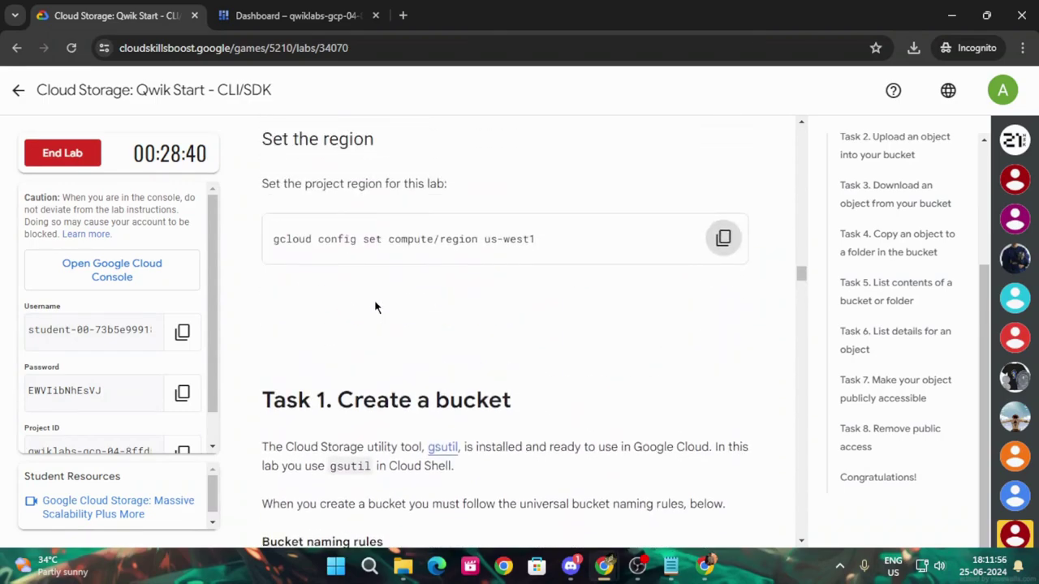
scroll(374, 300, "down", 4)
scroll(372, 345, "up", 3)
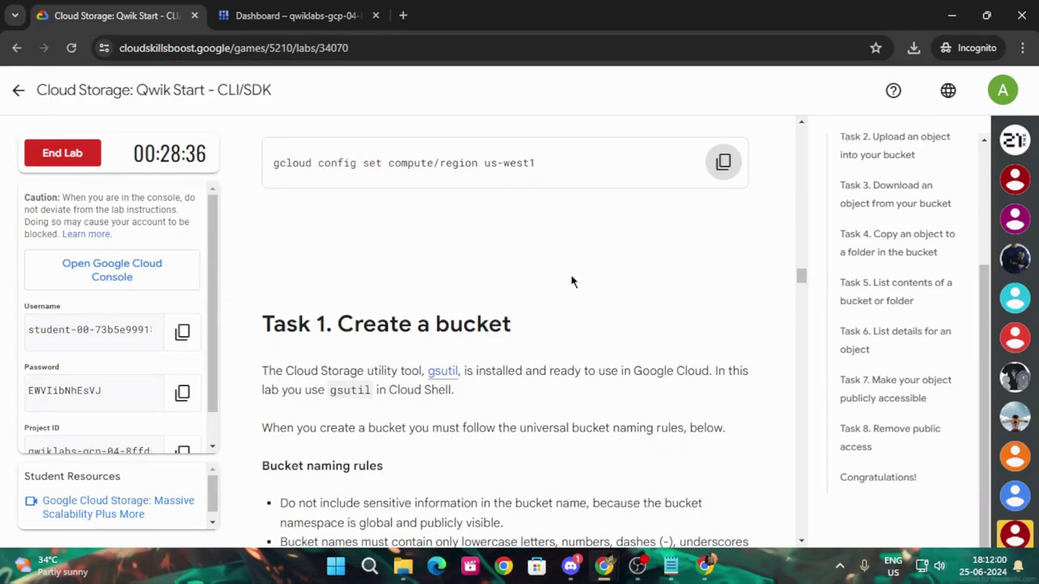
scroll(571, 280, "down", 2)
scroll(572, 275, "down", 1)
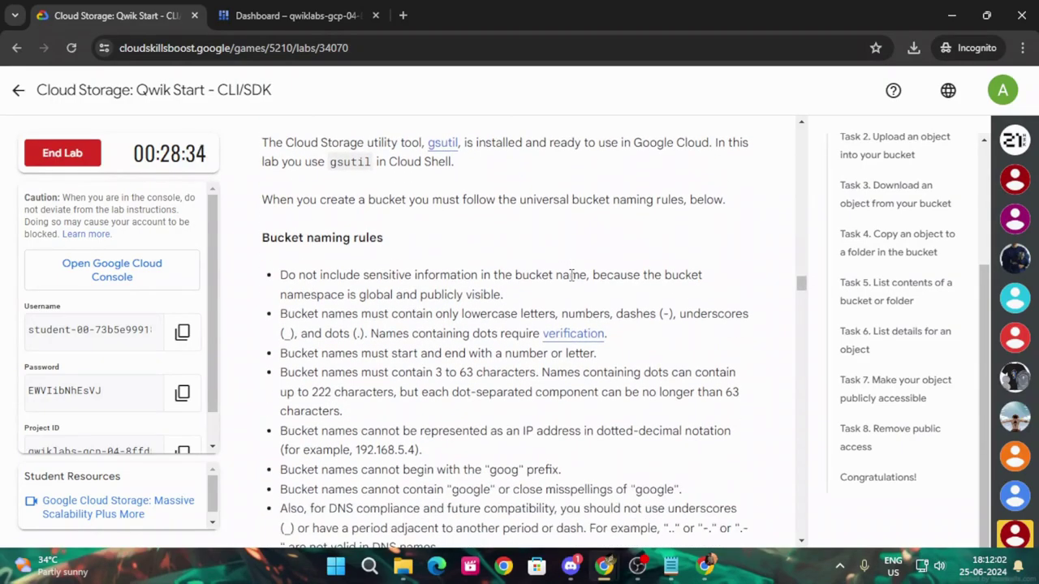
scroll(572, 275, "down", 1)
scroll(572, 275, "up", 1)
scroll(661, 326, "down", 5)
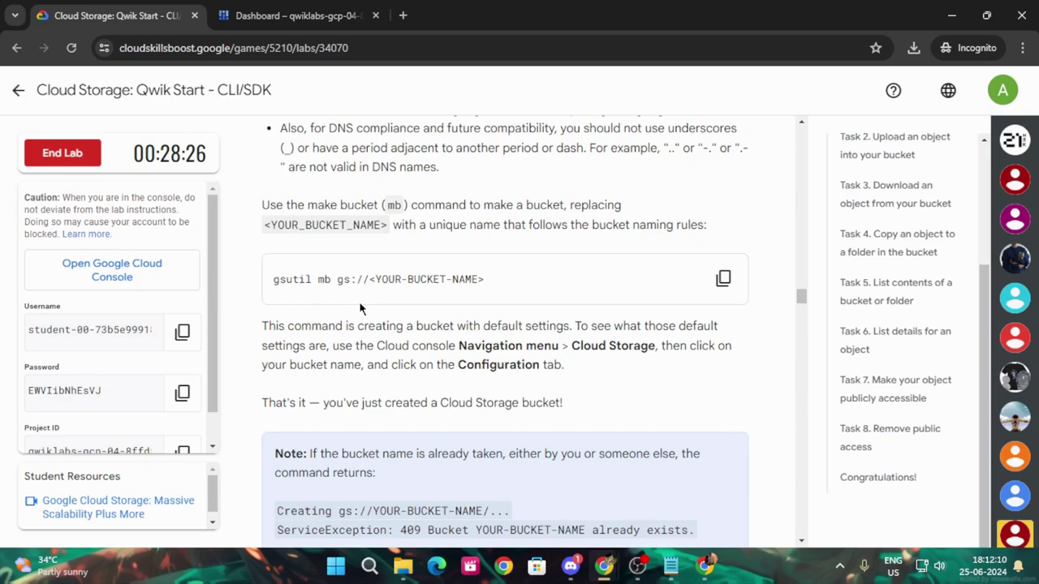
scroll(367, 272, "down", 1)
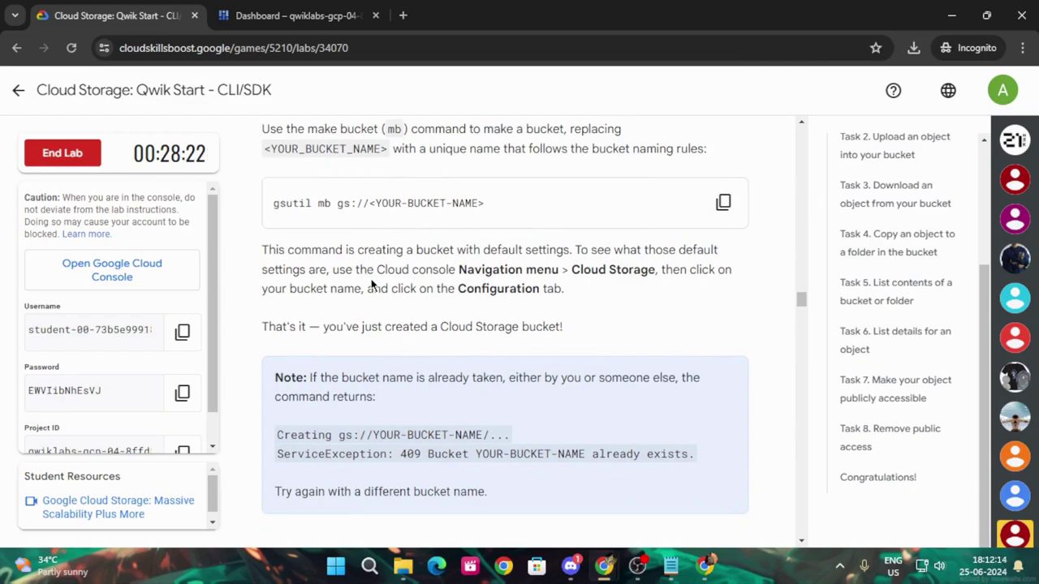
scroll(372, 283, "up", 1)
Create a bucket named after the lab's Project ID by running gsutil mb gs://qwiklabs-gcp-04-8ffd5f104544 in Cloud Shell.
left_click_drag(367, 279, 269, 290)
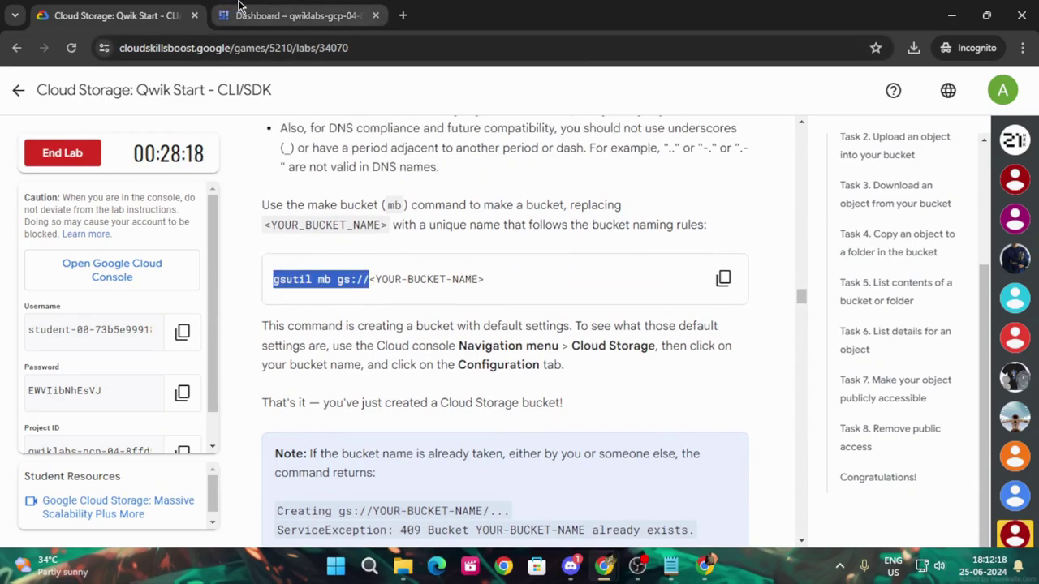
left_click(297, 15)
key("ctrl+v")
left_click(86, 13)
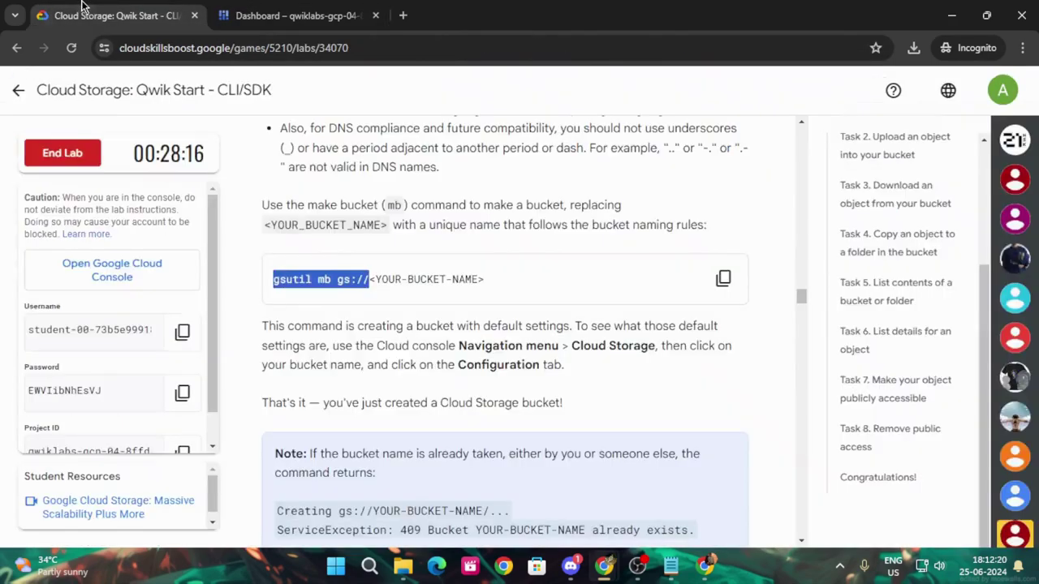
scroll(104, 398, "down", 1)
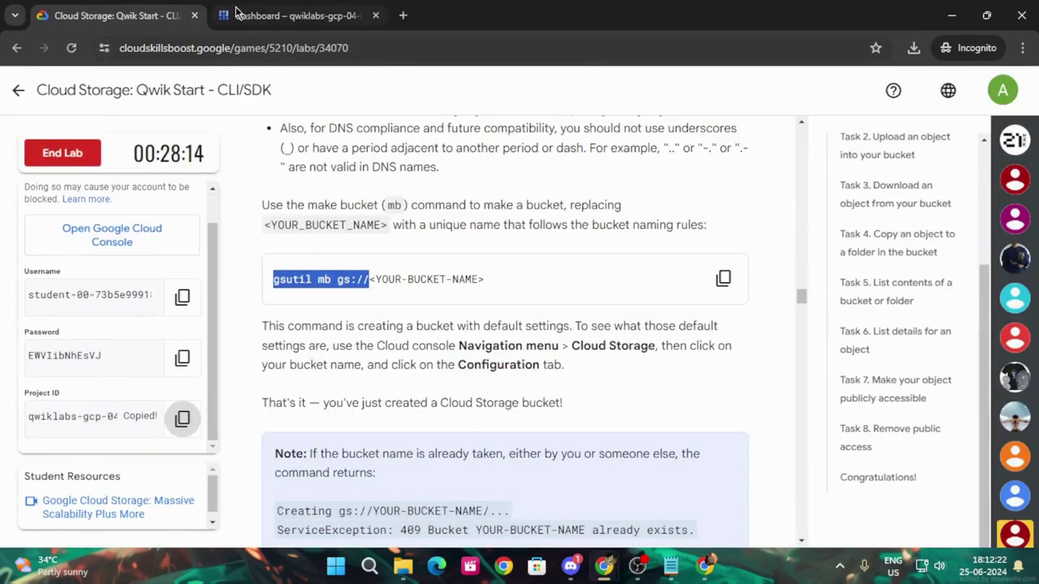
left_click(258, 13)
key("ctrl+v")
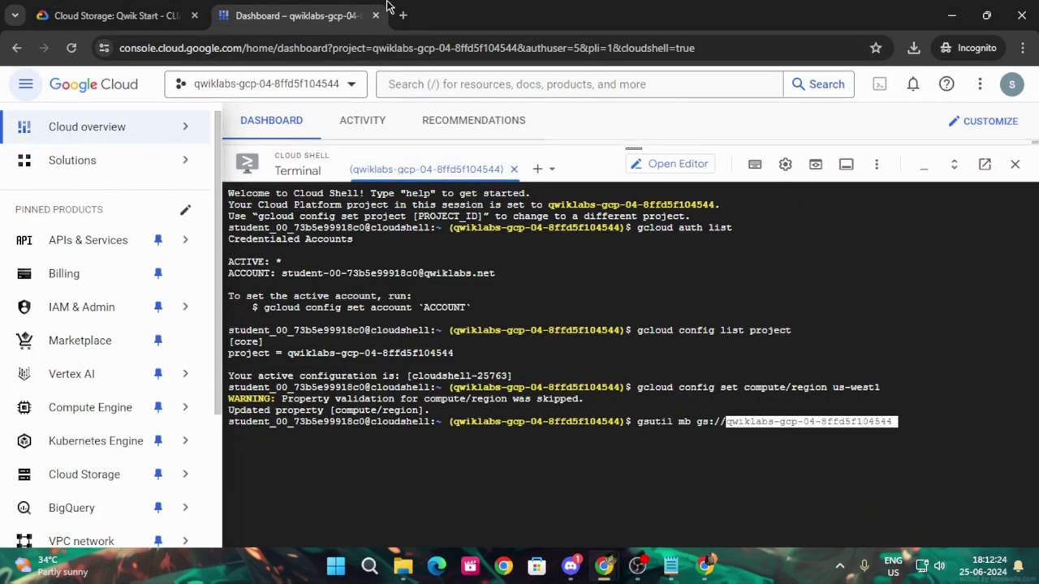
left_click(105, 15)
left_click(294, 15)
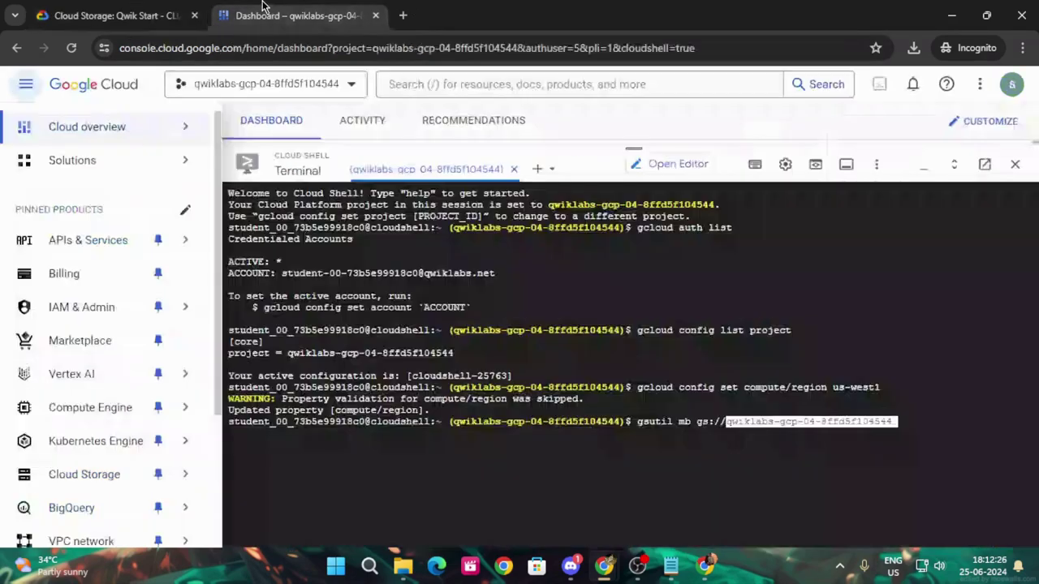
key("Return")
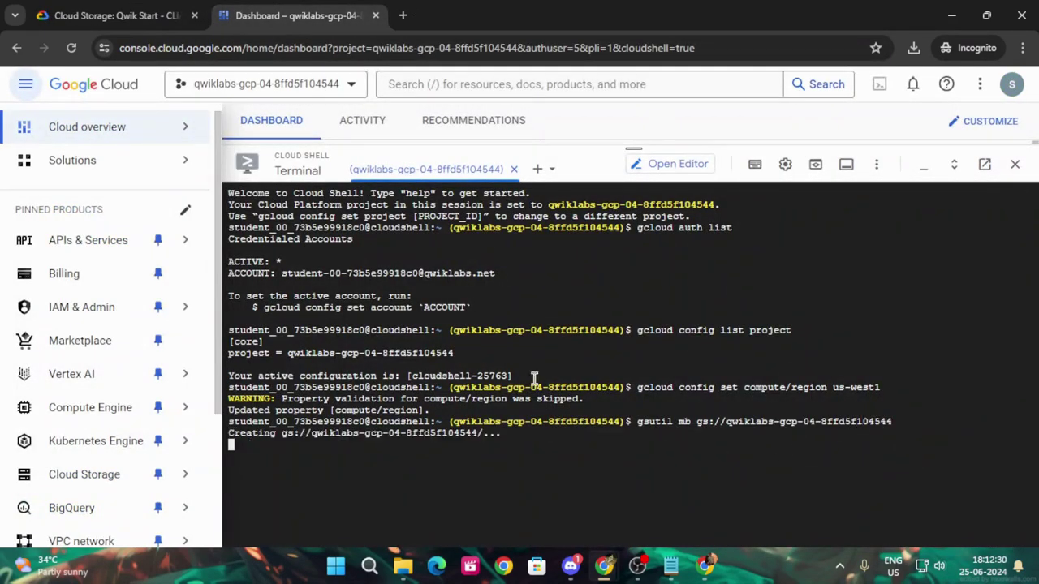
Check the lab progress for creating a Cloud Storage bucket and answer True to the default storage class question.
left_click(113, 8)
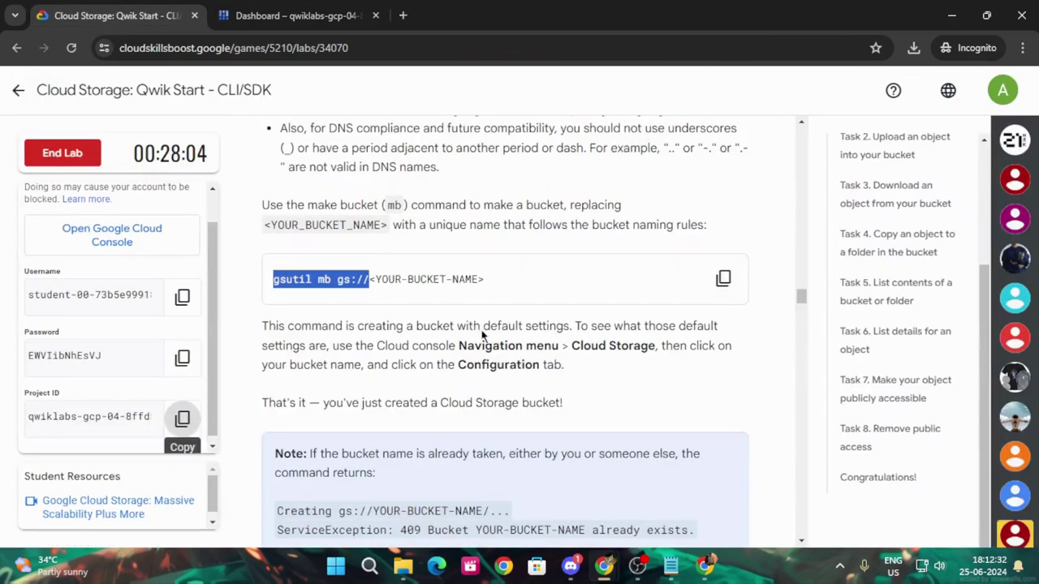
scroll(373, 420, "down", 5)
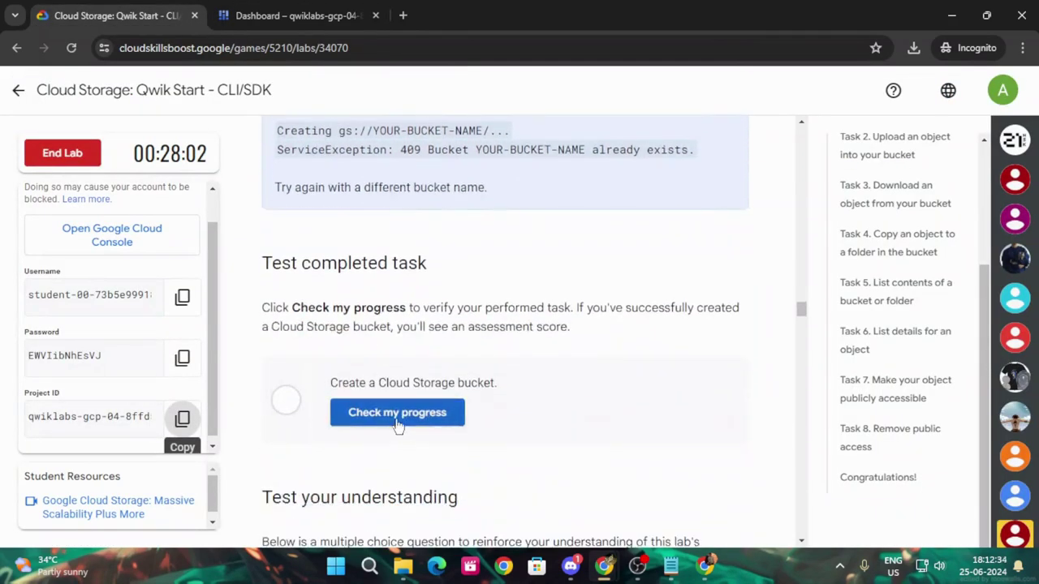
left_click(397, 414)
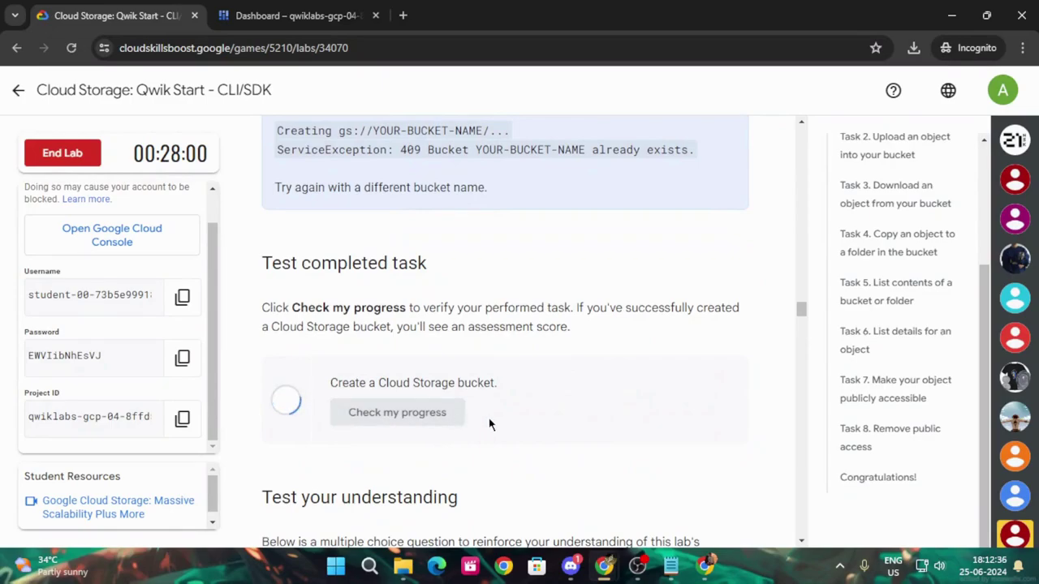
scroll(489, 424, "down", 6)
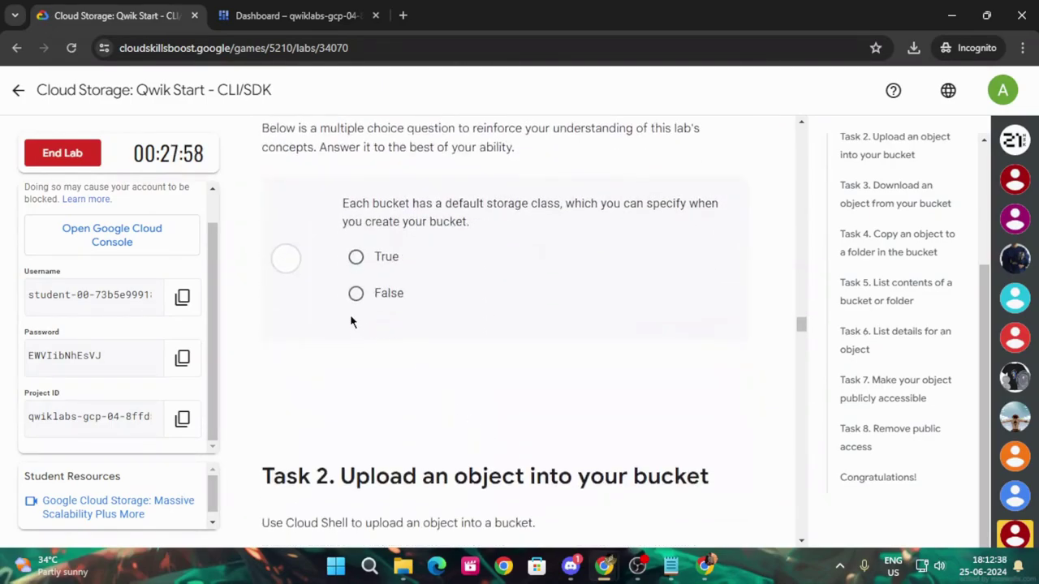
left_click(355, 257)
Download the Ada Lovelace portrait as ada.jpg by running the Task 2 curl command in Cloud Shell.
scroll(445, 412, "down", 4)
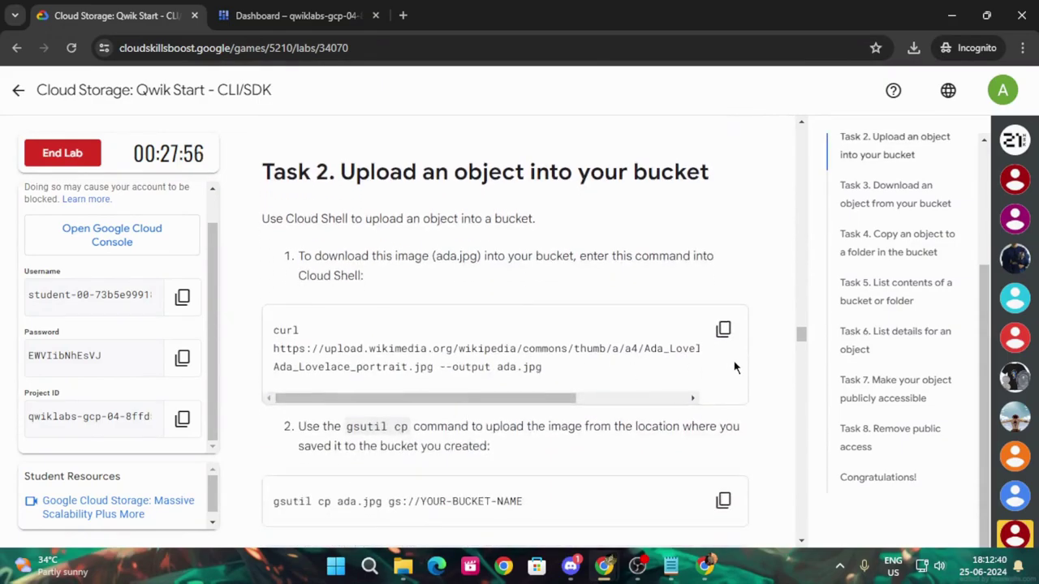
left_click(724, 329)
left_click(250, 10)
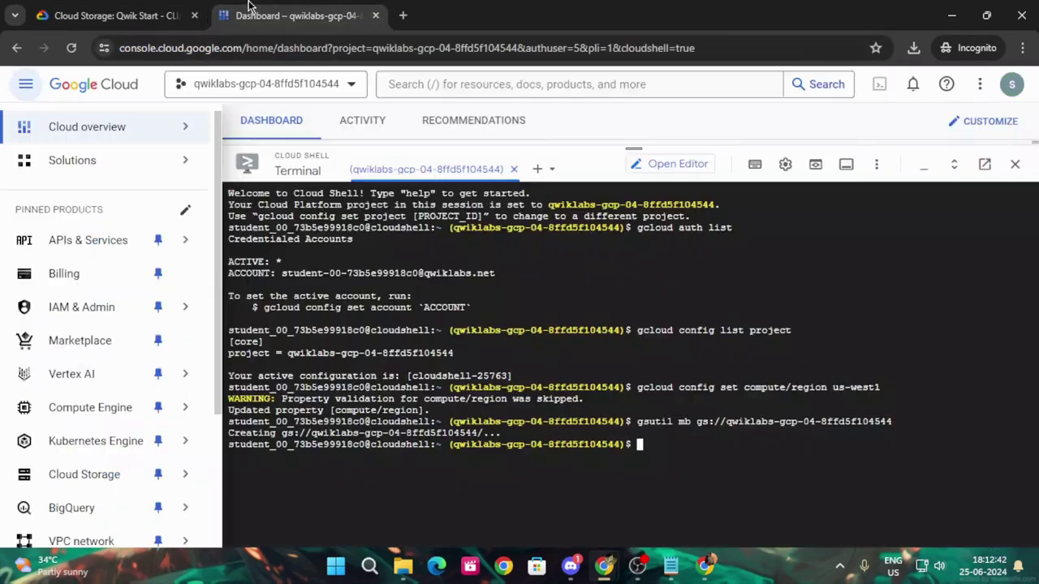
key("ctrl+v")
key("Return")
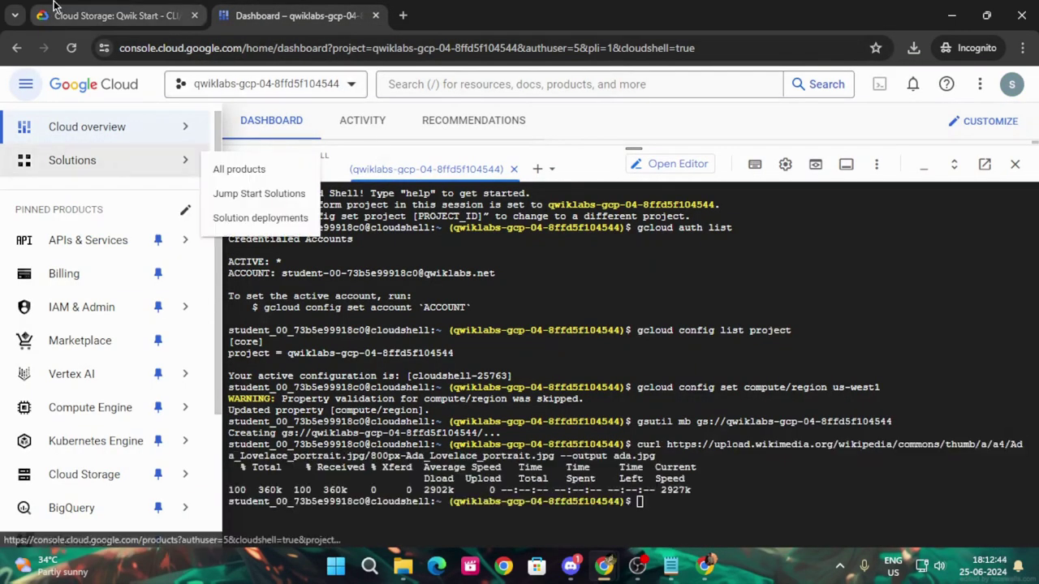
Enter the lab's gsutil cp ada.jpg gs:// command in Cloud Shell with the YOUR-BUCKET-NAME placeholder removed.
left_click(55, 7)
scroll(673, 399, "down", 3)
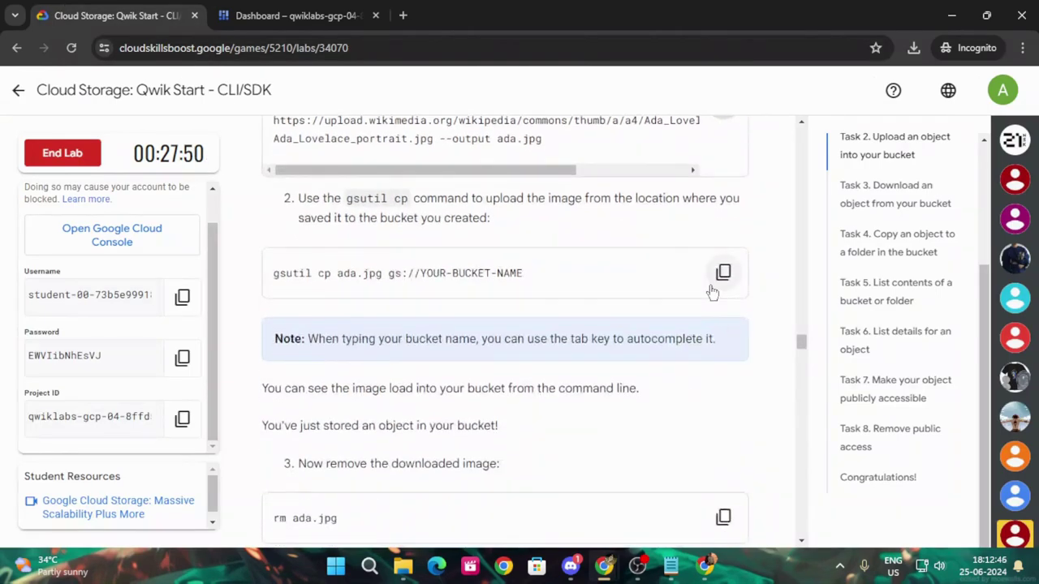
left_click(724, 272)
left_click(298, 6)
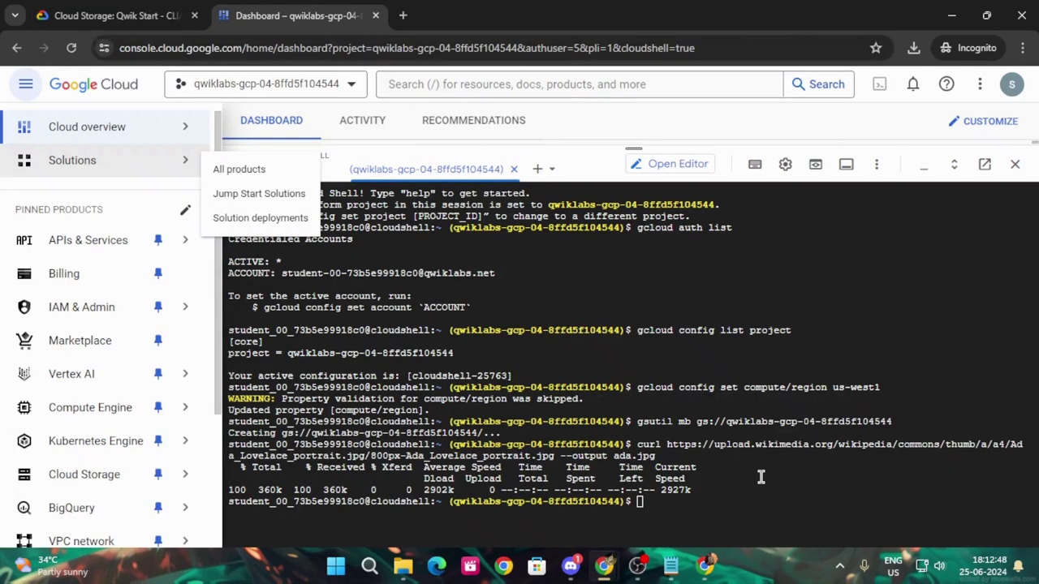
key("ctrl+v")
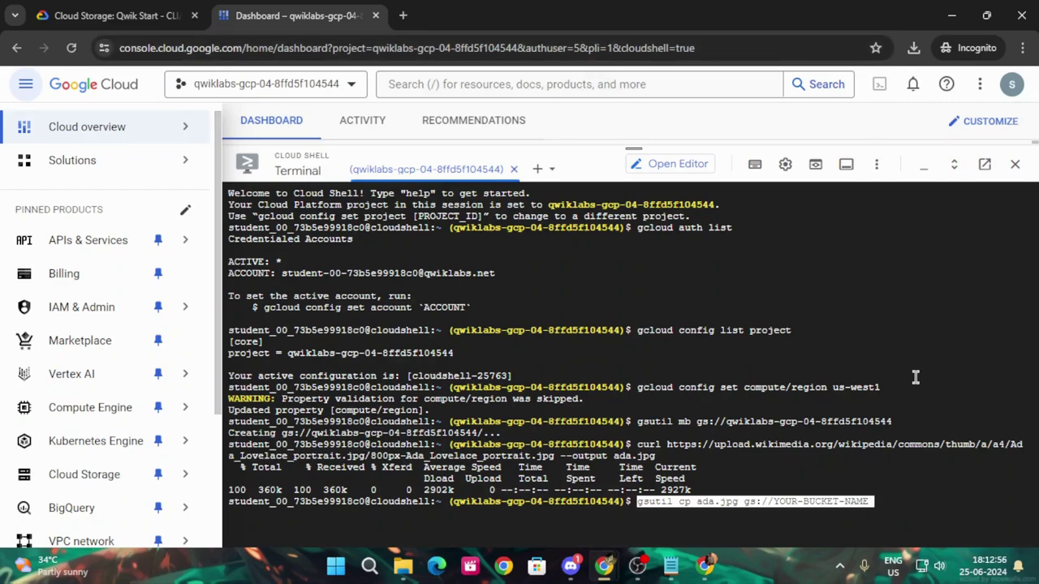
key("BackSpace")
key("BackSpace")
key("BackSpace")
key("BackSpace")
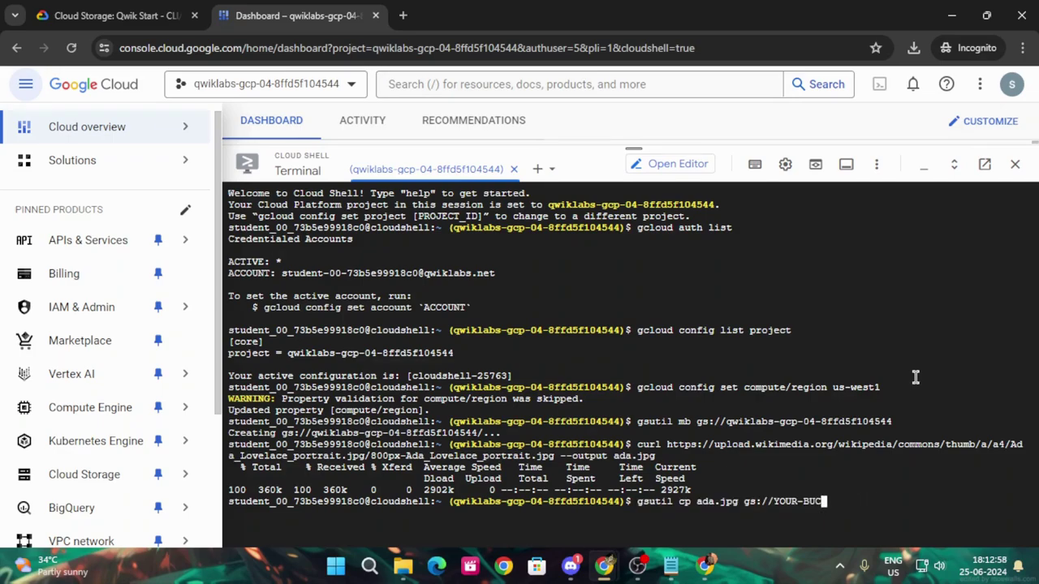
key("BackSpace")
key("BackSpace")
key("BackSpace")
key("BackSpace")
key("BackSpace")
key("BackSpace")
key("BackSpace")
Upload ada.jpg to the bucket by completing the gsutil cp command with the lab's Project ID and running it in Cloud Shell.
left_click(118, 16)
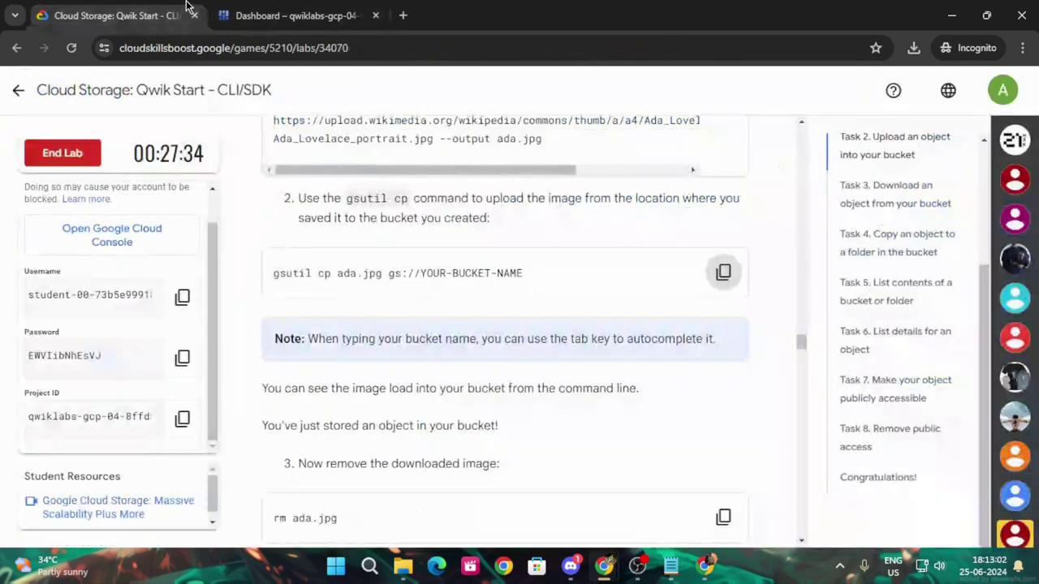
left_click(182, 419)
left_click(299, 12)
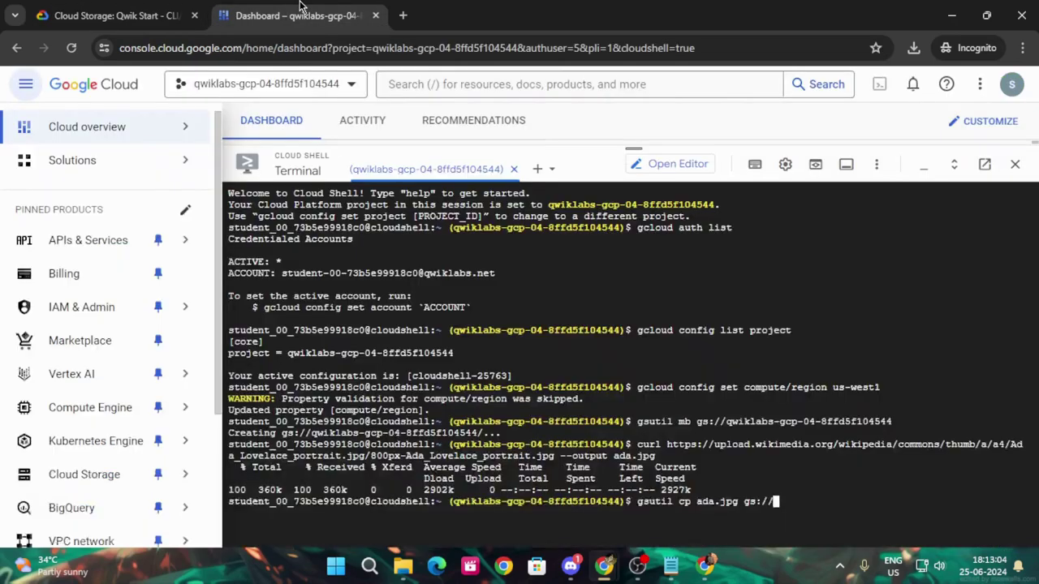
key("ctrl+v")
key("Return")
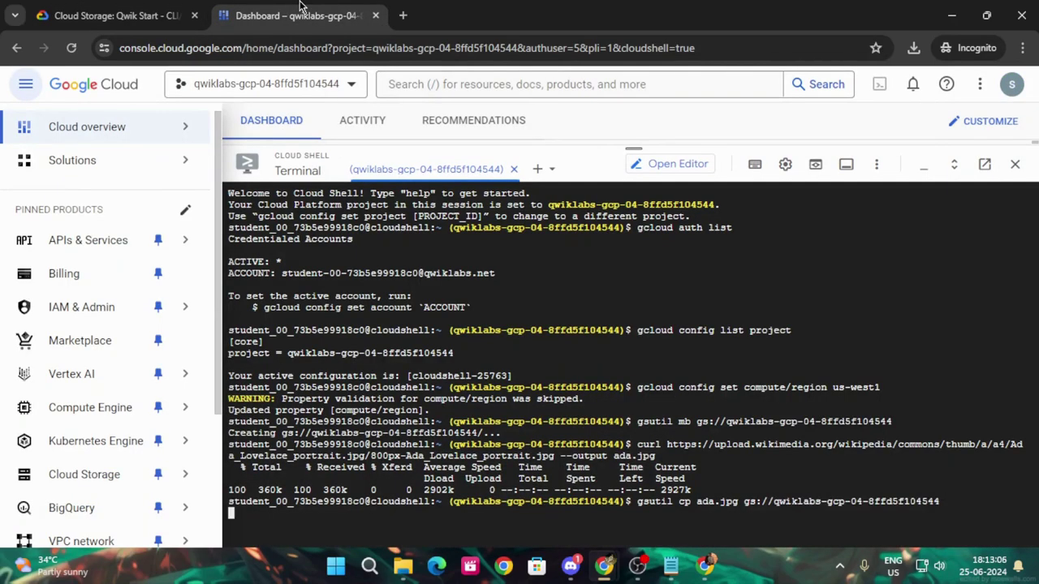
Remove the local image by running the lab's rm ada.jpg command in Cloud Shell.
left_click(53, 7)
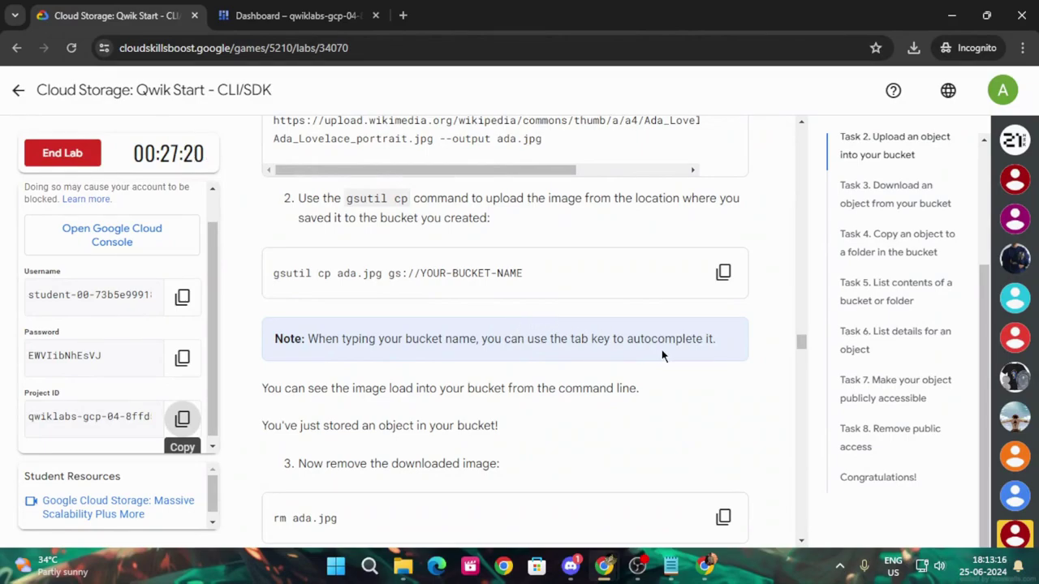
scroll(662, 355, "down", 2)
left_click(723, 366)
left_click(363, 10)
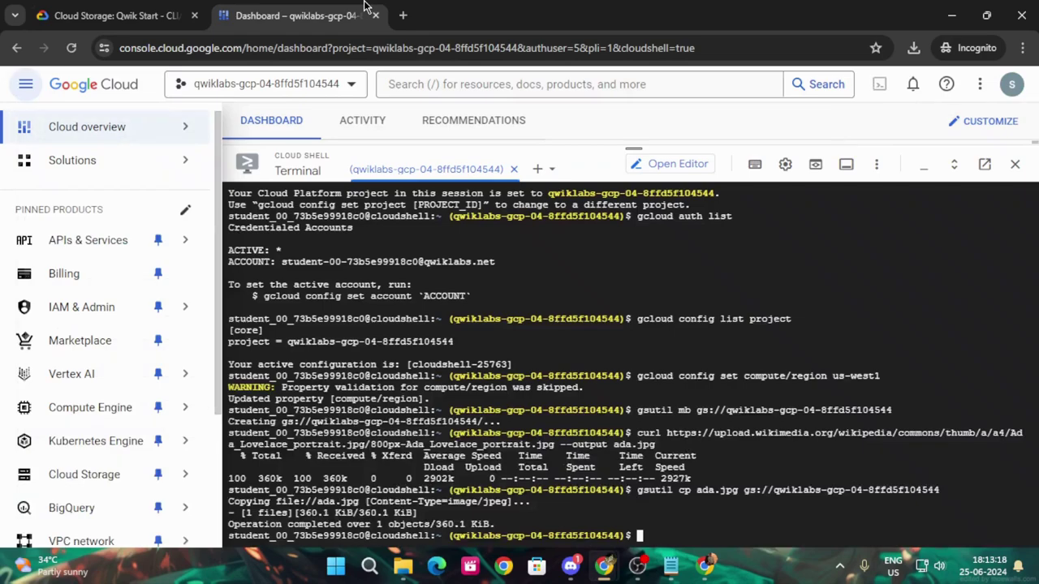
key("ctrl+v")
key("Return")
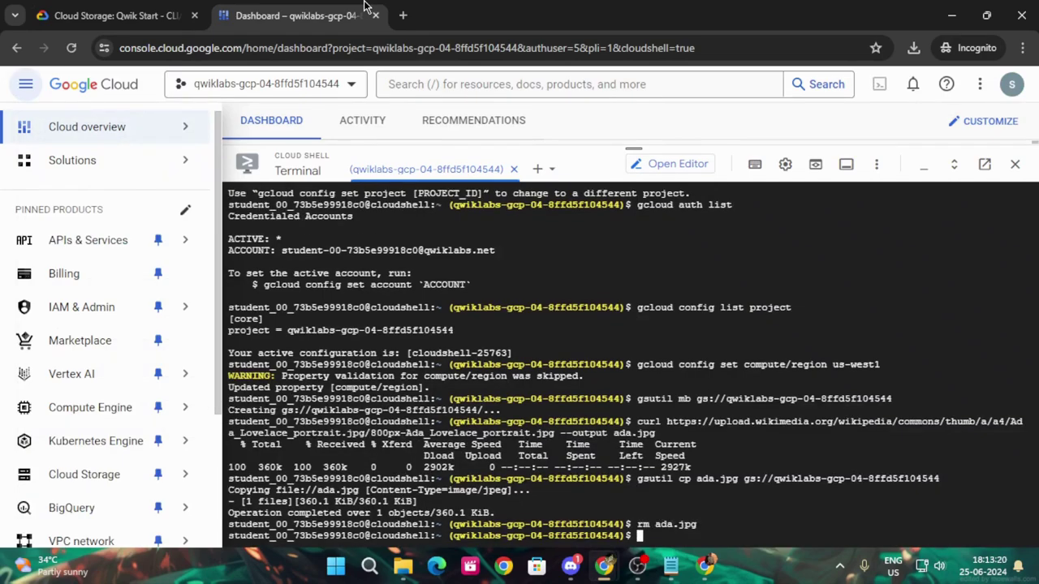
Enter the Task 3 command in Cloud Shell as gsutil cp -r gs:// followed by the lab's Project ID, without running it.
left_click(114, 15)
scroll(692, 317, "down", 5)
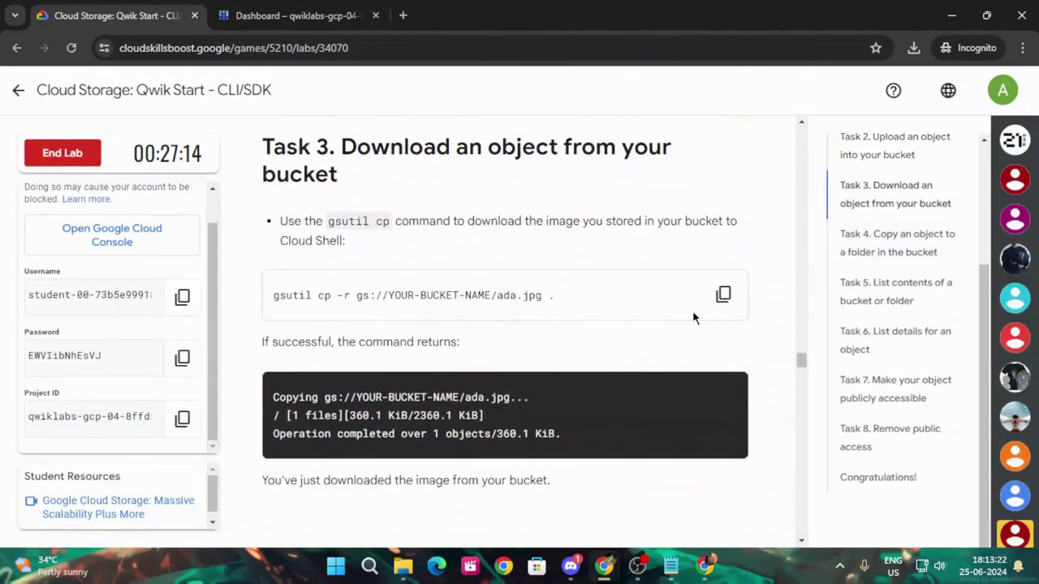
left_click(721, 297)
left_click_drag(389, 296, 261, 298)
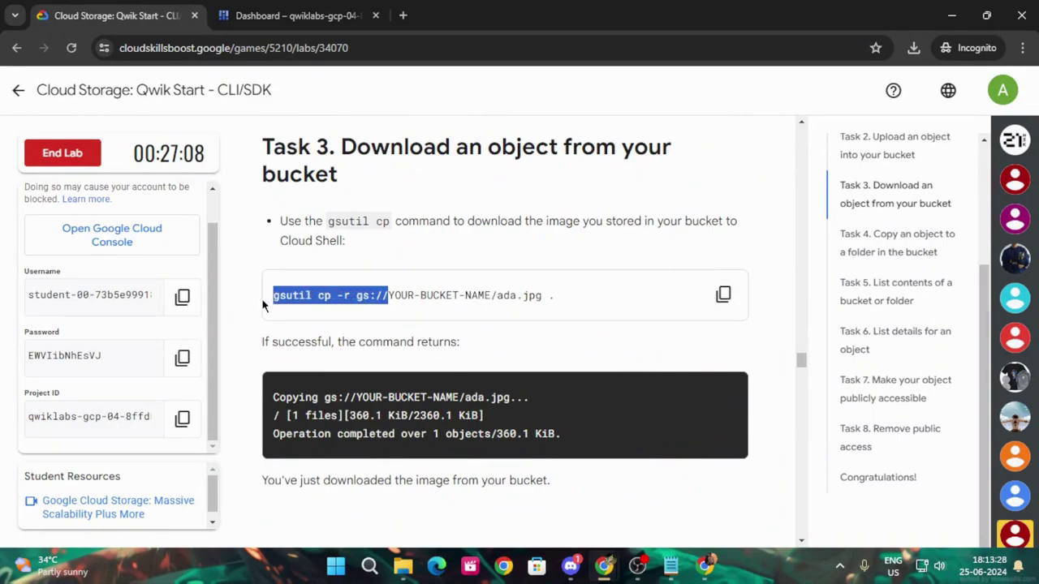
left_click(296, 15)
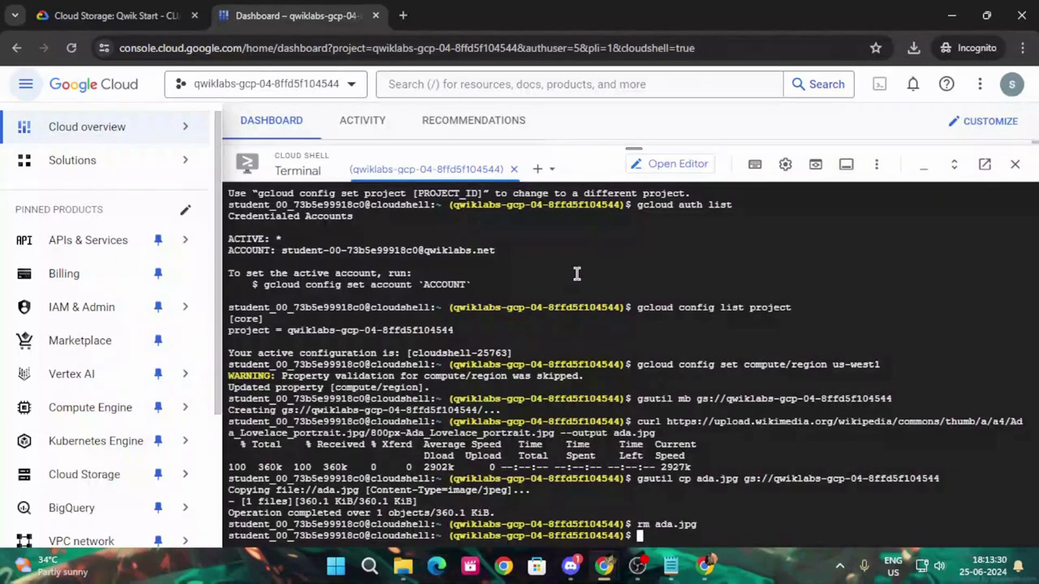
left_click(114, 15)
left_click(182, 418)
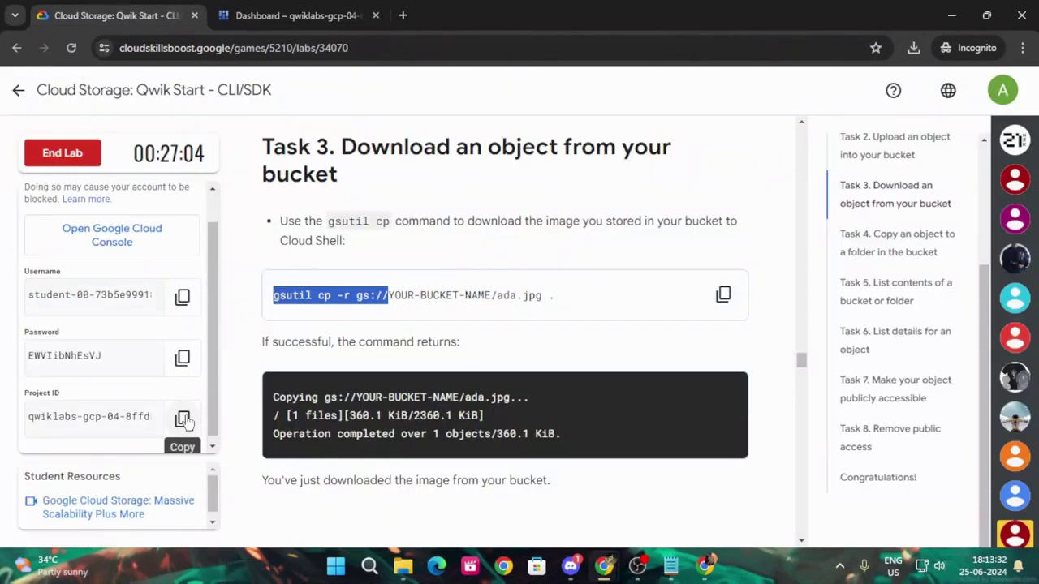
left_click(317, 7)
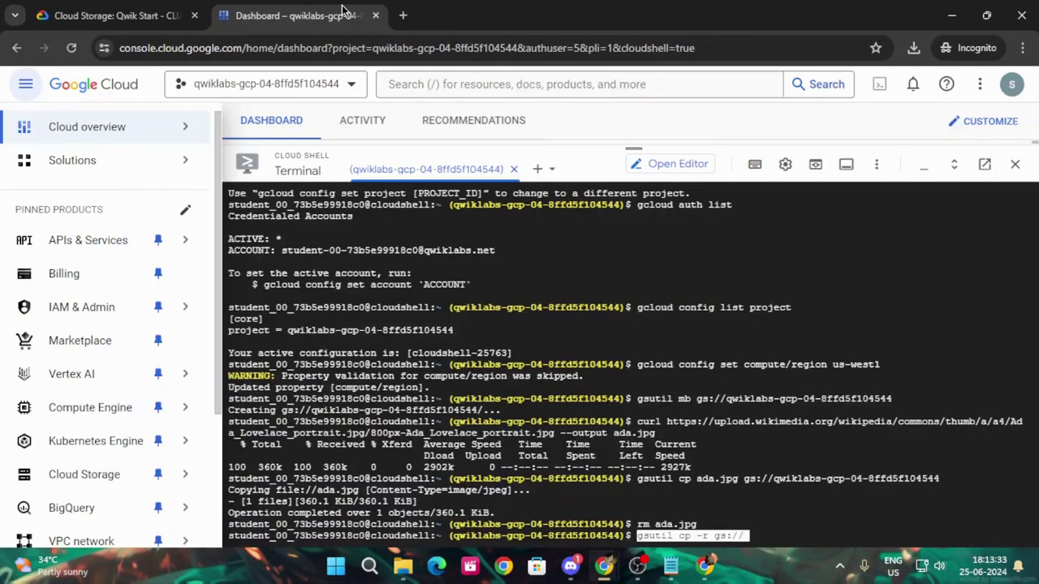
Append "/ada.jpg ." from the Task 3 command and run it to download the image from the bucket to Cloud Shell.
left_click(144, 12)
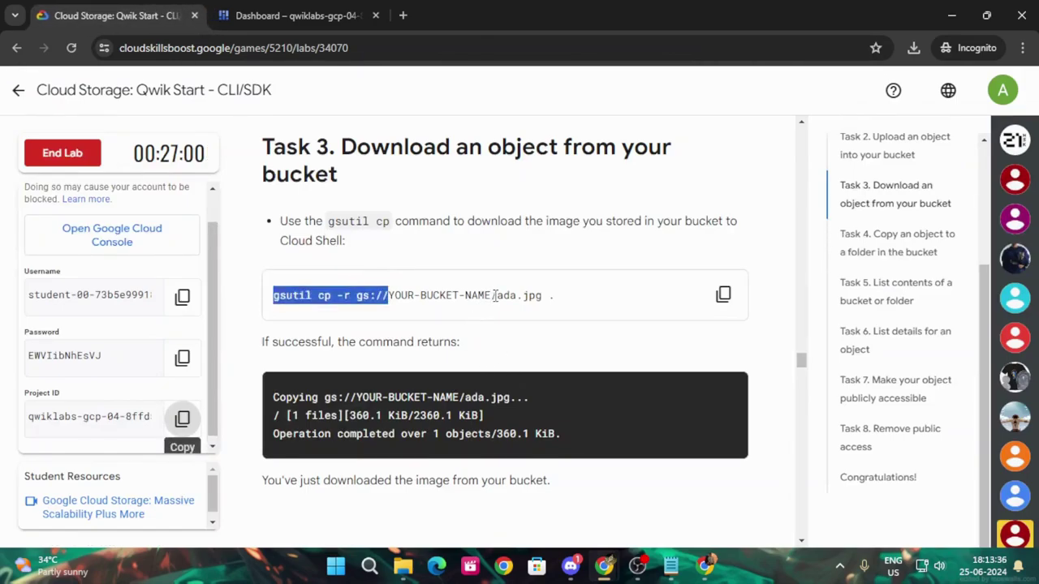
left_click_drag(491, 295, 519, 307)
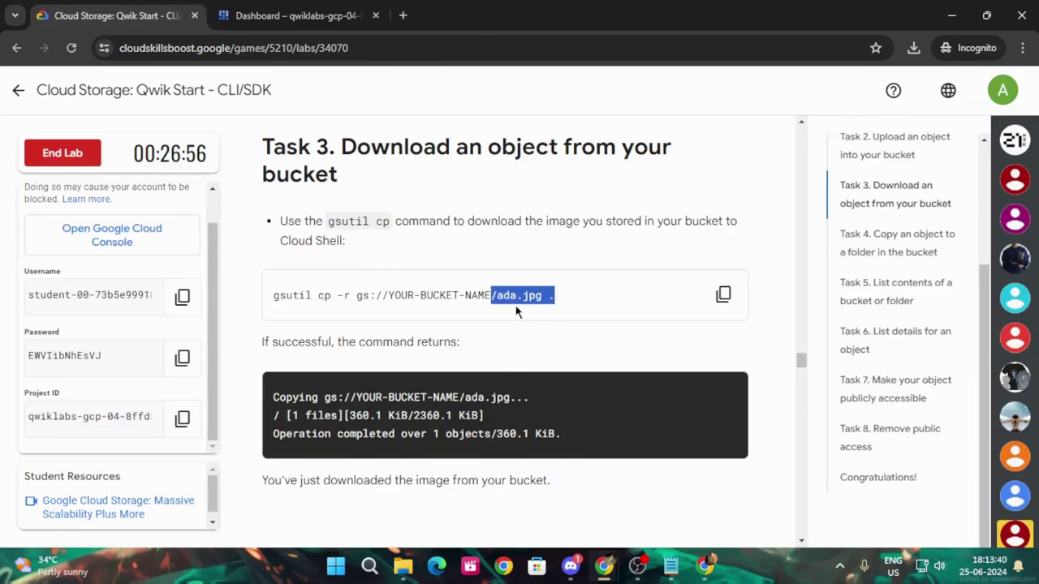
left_click(316, 10)
key("ctrl+v")
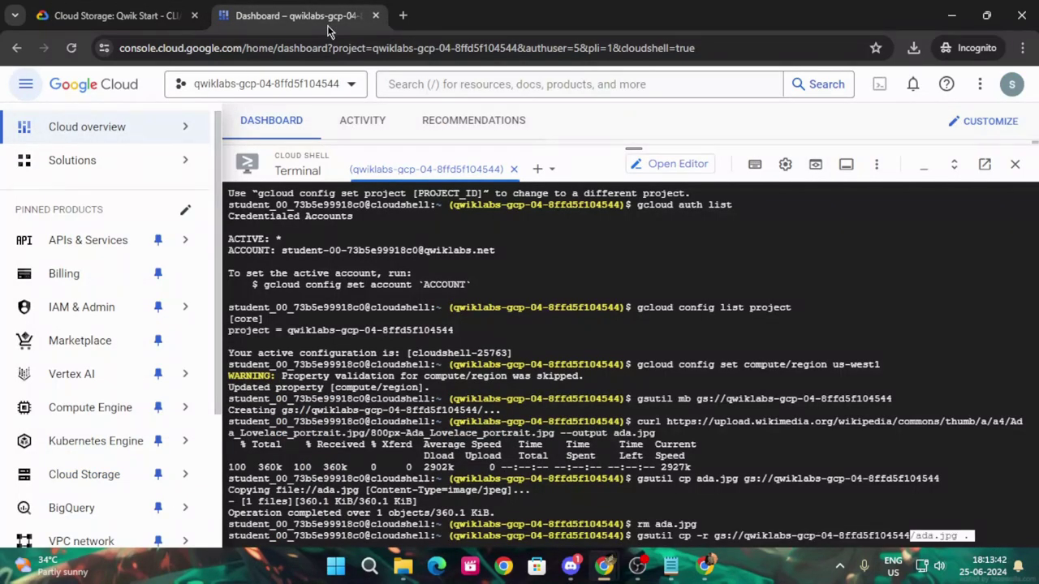
key("Return")
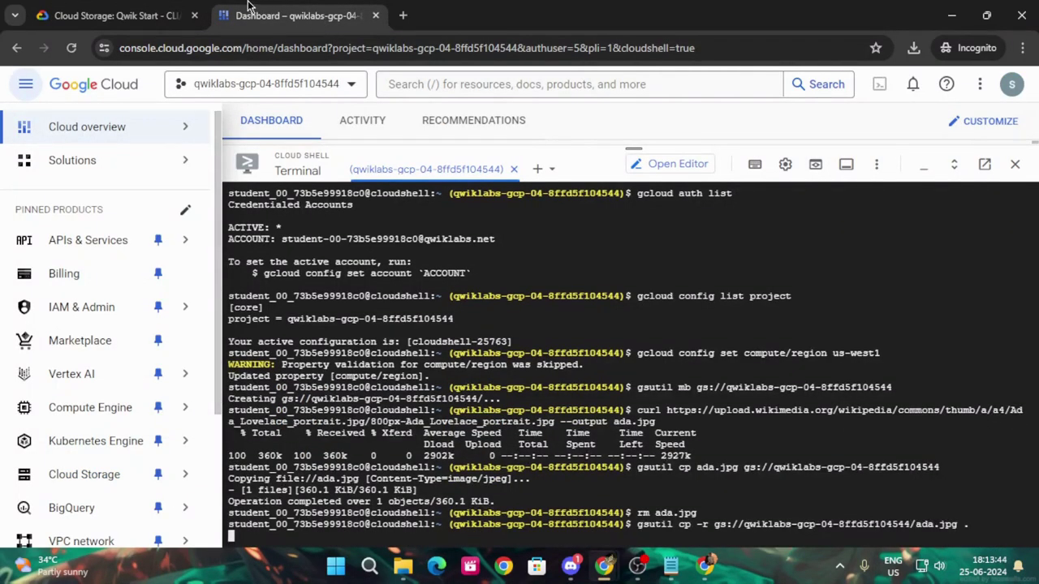
Copy the Task 4 gsutil cp command for image-folder from the lab instructions into Notepad.
left_click(47, 8)
scroll(444, 365, "down", 2)
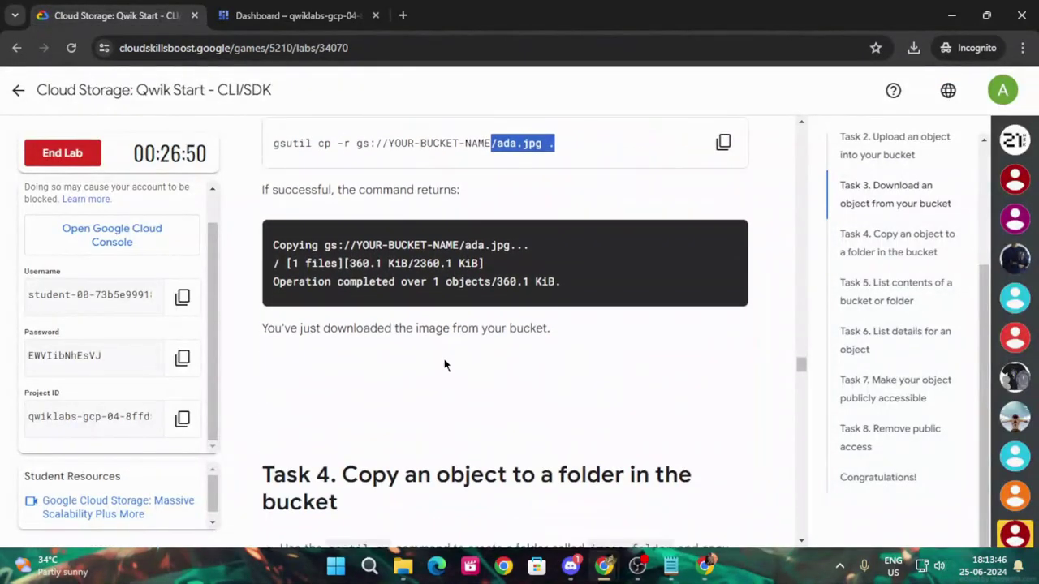
scroll(447, 367, "down", 4)
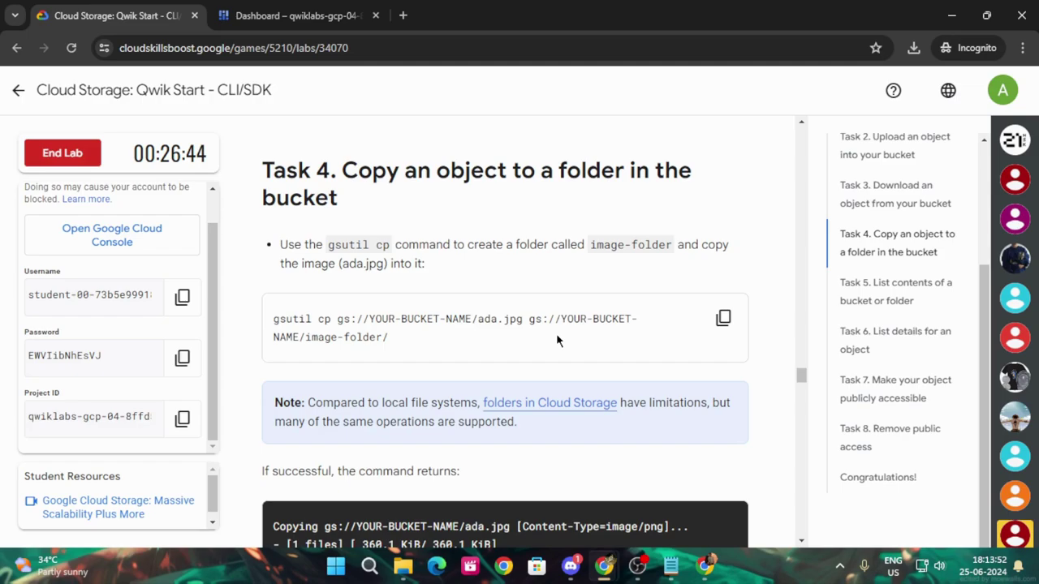
left_click(724, 317)
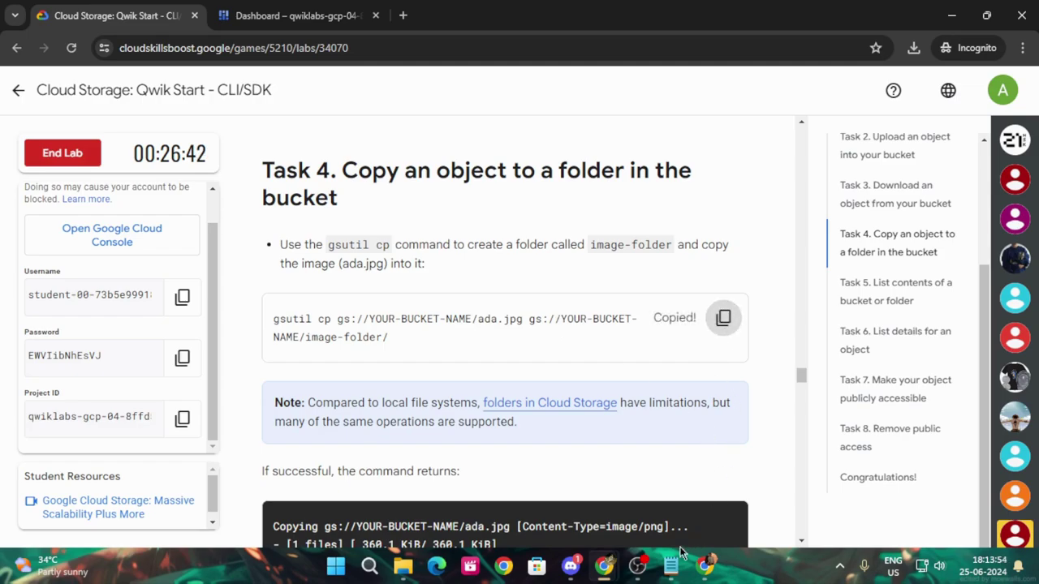
left_click(671, 565)
key("ctrl+v")
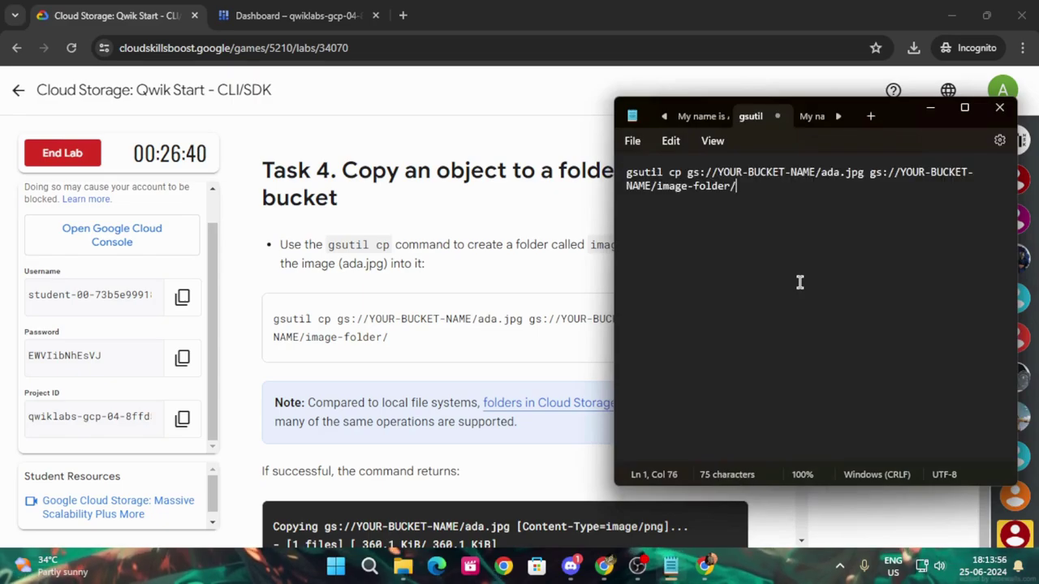
Replace both YOUR-BUCKET-NAME placeholders in the Notepad command with the lab's Project ID, qwiklabs-gcp-04-8ffd5f104544.
left_click(182, 418)
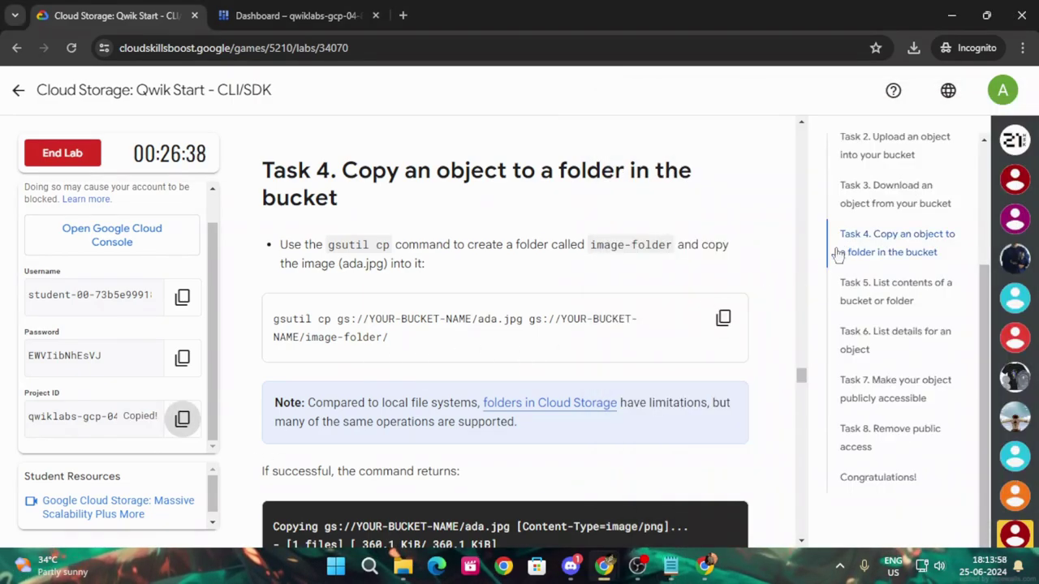
left_click(670, 566)
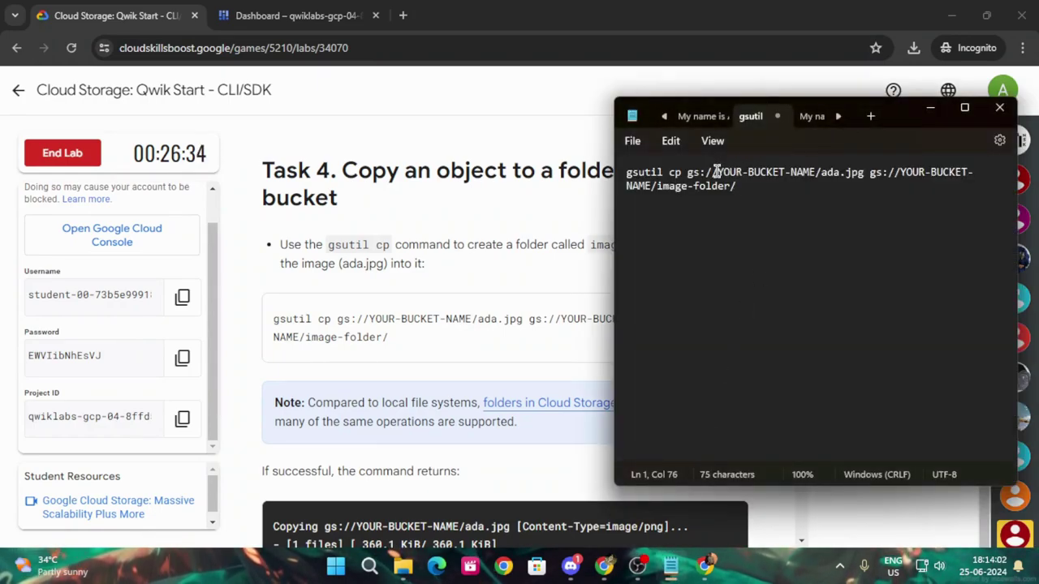
left_click_drag(714, 172, 812, 187)
key("ctrl+v")
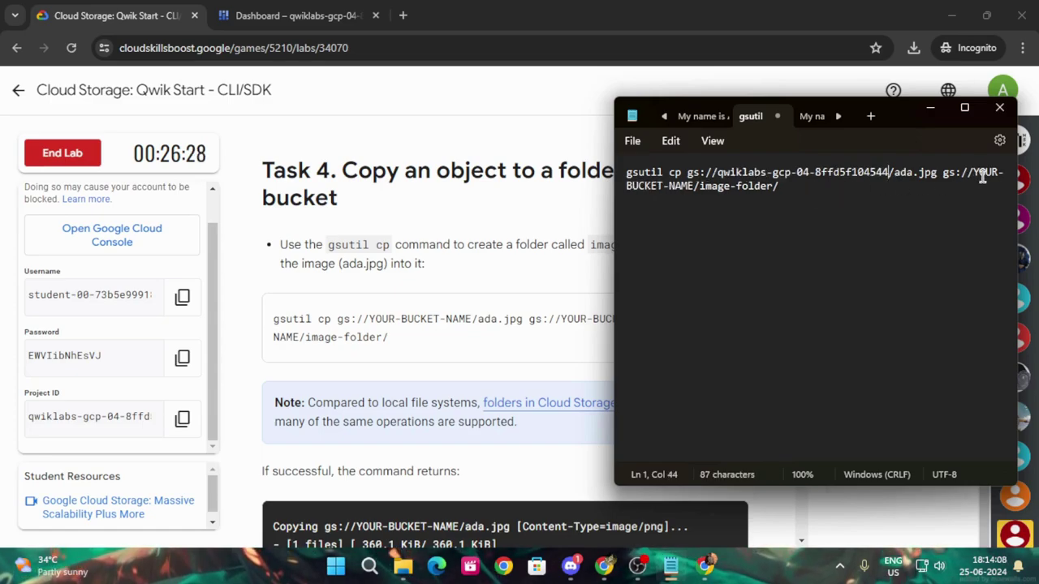
left_click_drag(979, 172, 981, 209)
left_click_drag(974, 172, 693, 185)
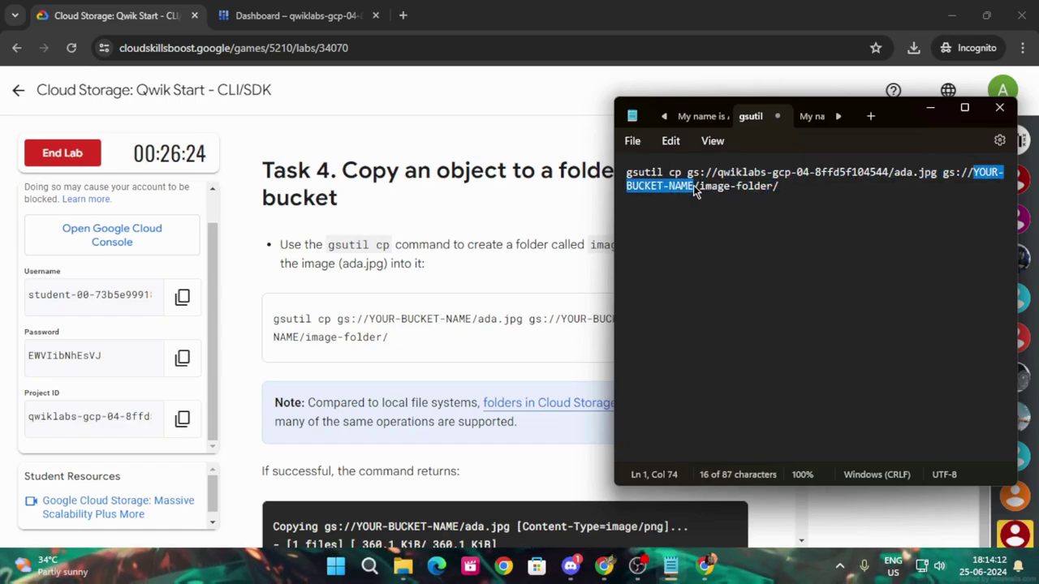
key("ctrl+v")
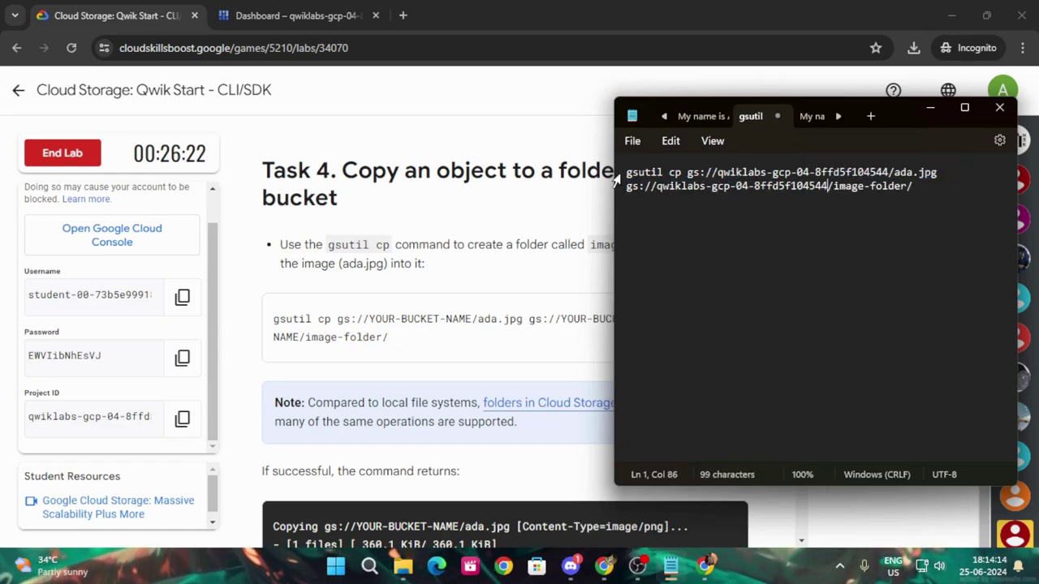
Run the completed gsutil cp command from Notepad in Cloud Shell to copy ada.jpg into the bucket's image-folder.
key("ctrl+a")
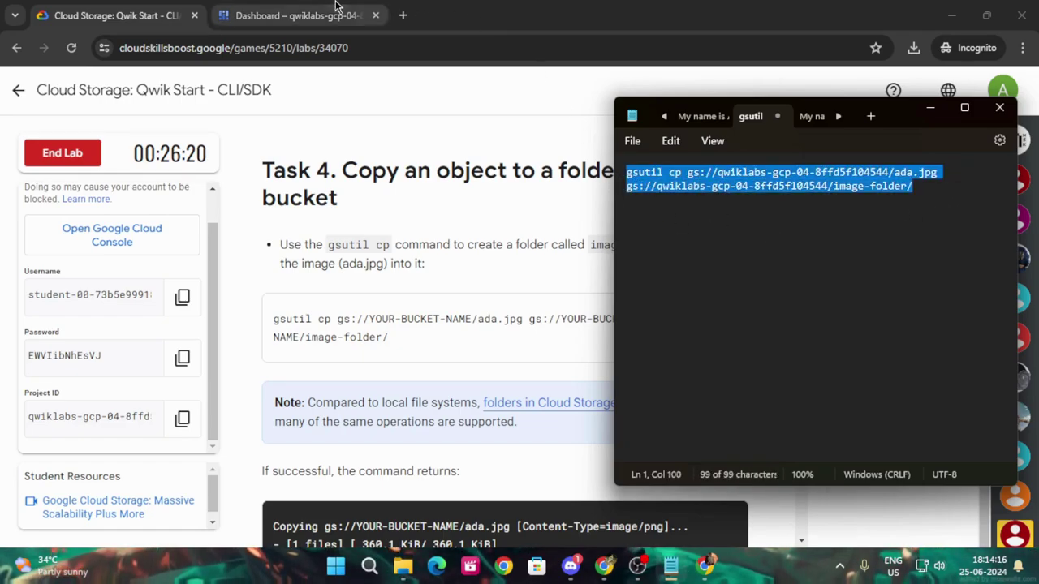
left_click(297, 16)
key("ctrl+v")
key("Return")
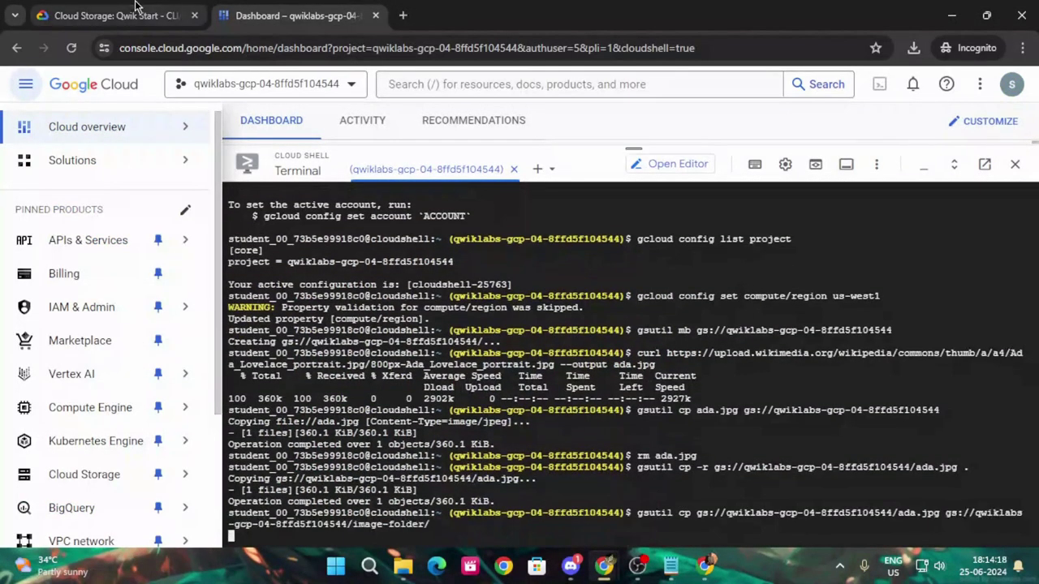
Check the lab progress for copying an object to a folder in the bucket (ada.jpg).
left_click(130, 16)
scroll(526, 454, "up", 3)
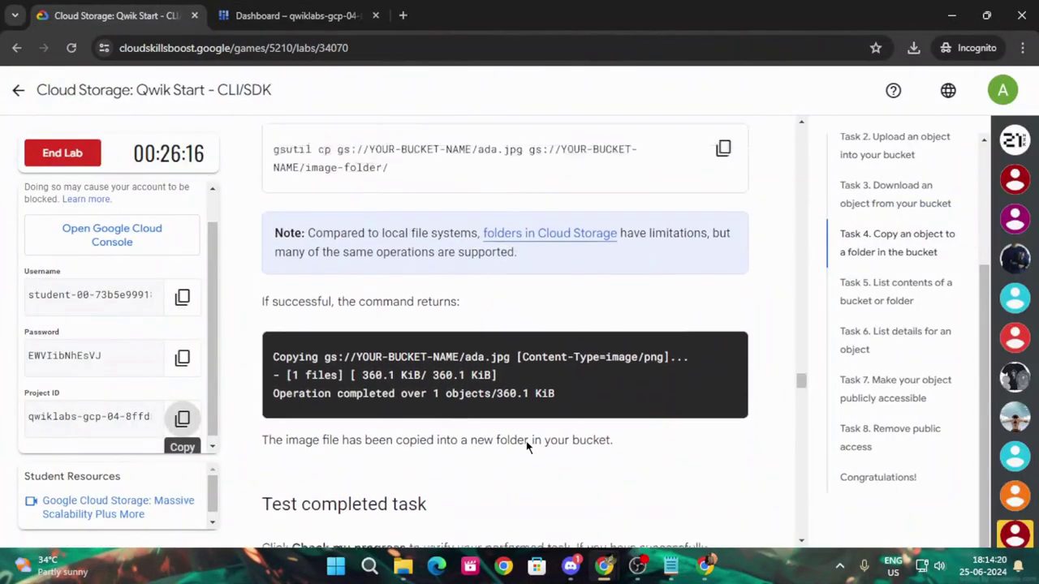
scroll(526, 446, "down", 2)
scroll(526, 447, "down", 2)
left_click(417, 462)
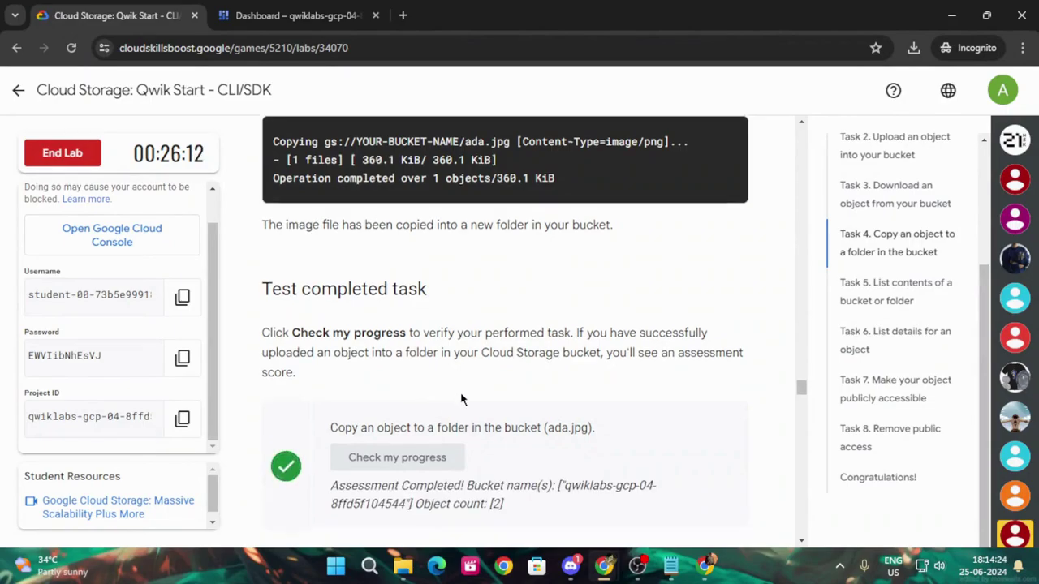
Copy the Task 5 command gsutil ls gs://YOUR-BUCKET-NAME into Notepad, below the previous command and a blank line.
scroll(487, 374, "down", 6)
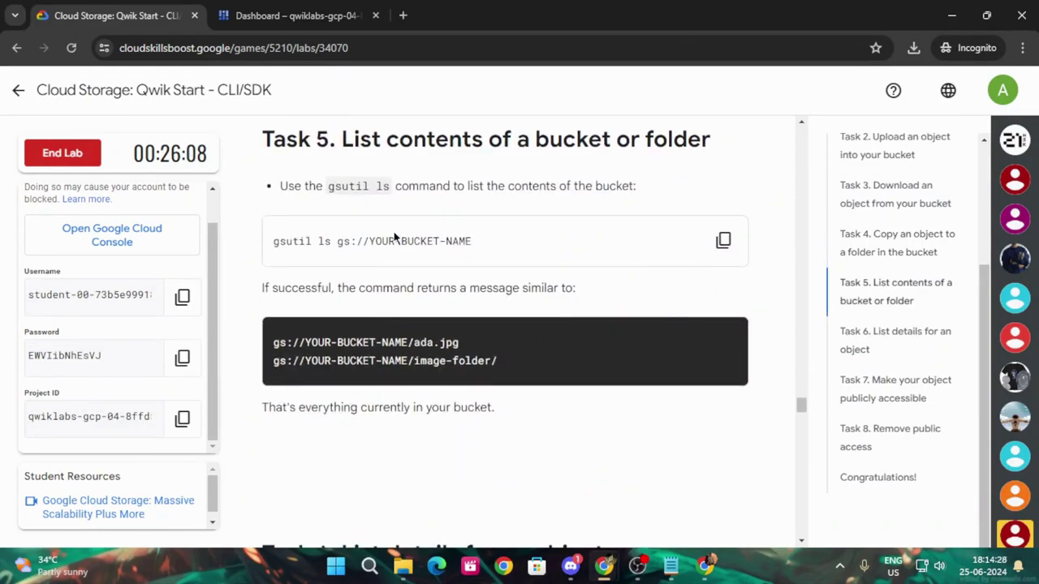
left_click(725, 242)
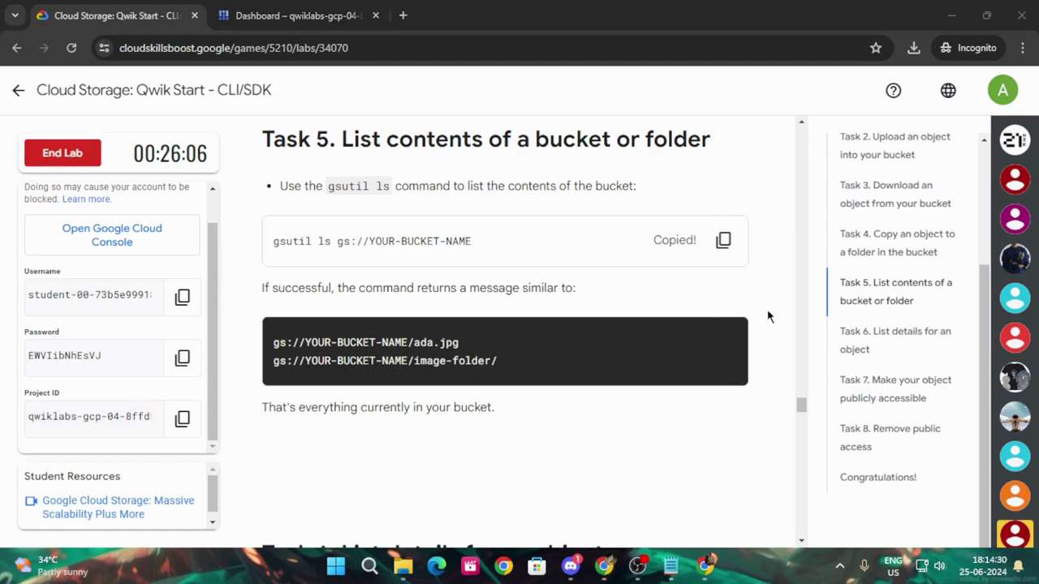
left_click(670, 566)
left_click(930, 192)
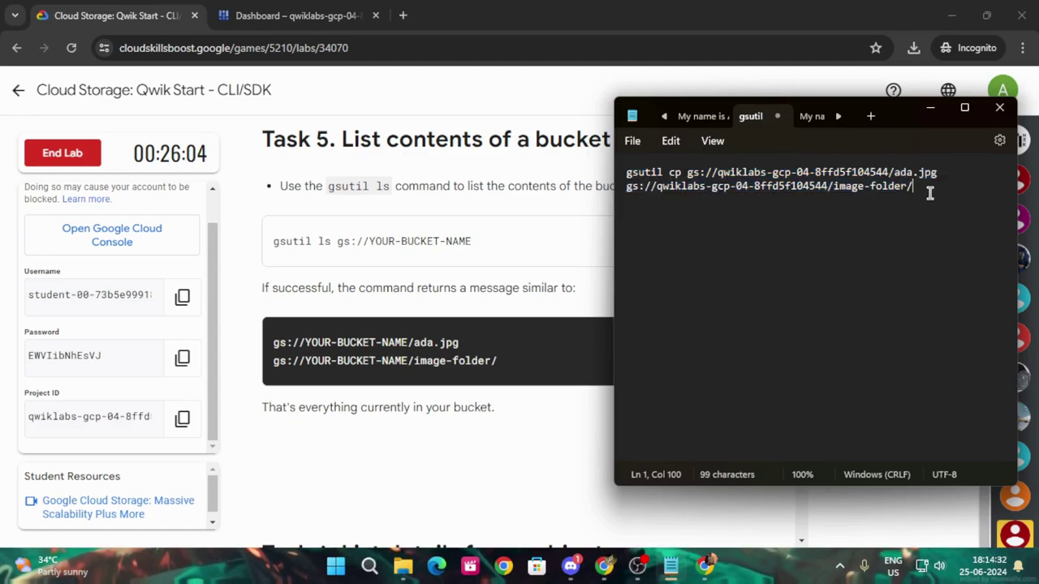
key("Return")
key("Return")
key("ctrl+v")
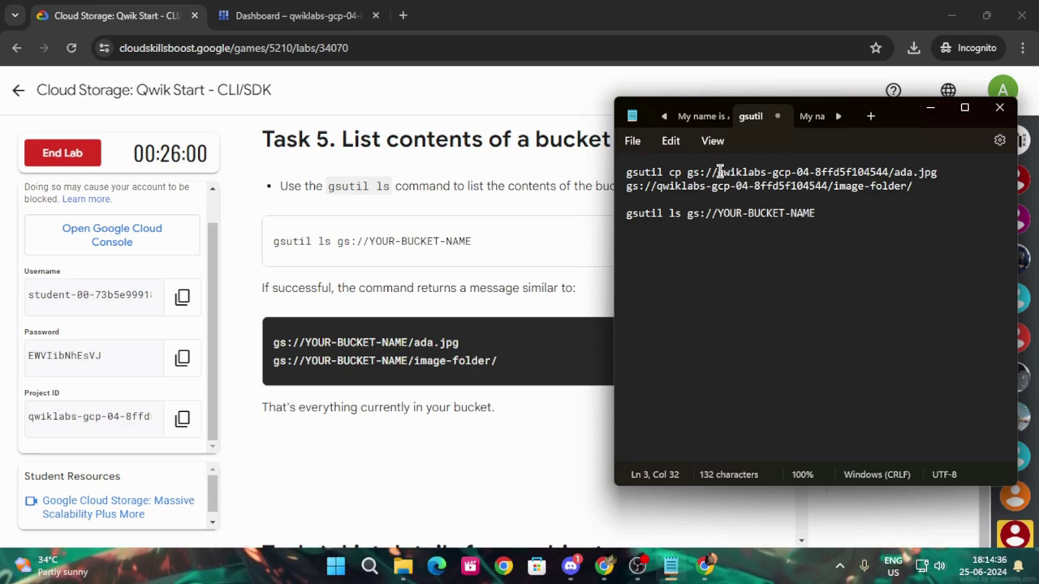
Replace the placeholder in the gsutil ls command with bucket name qwiklabs-gcp-04-8ffd5f104544 and select the whole command.
left_click_drag(718, 172, 890, 177)
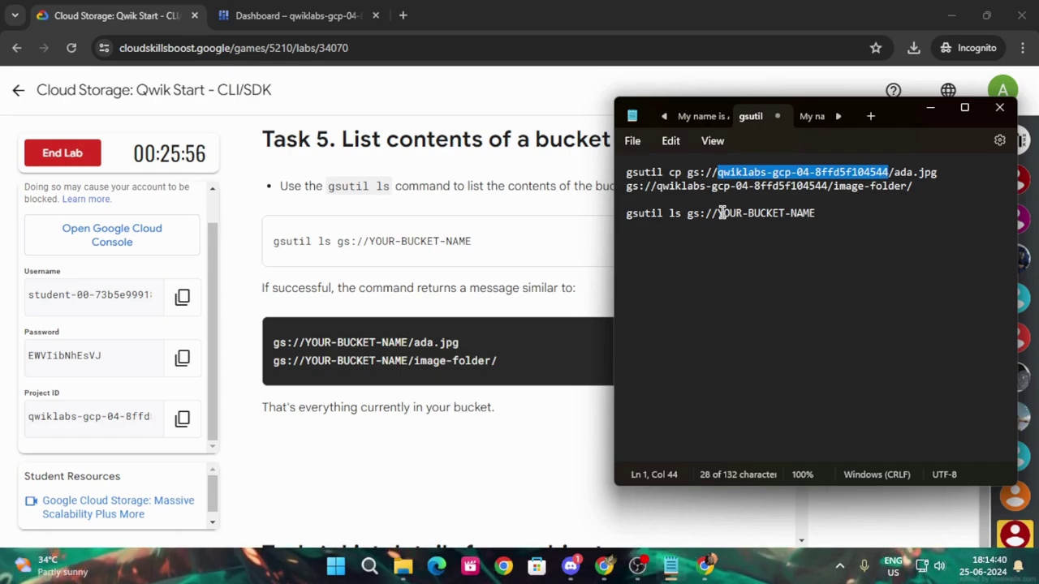
left_click_drag(803, 214, 816, 215)
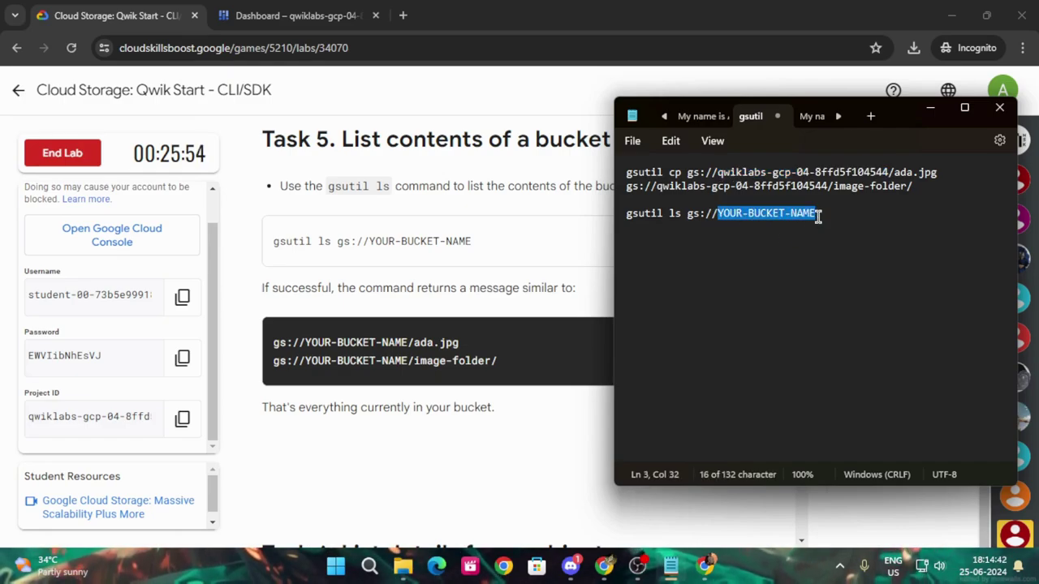
key("ctrl+v")
left_click_drag(629, 212, 901, 243)
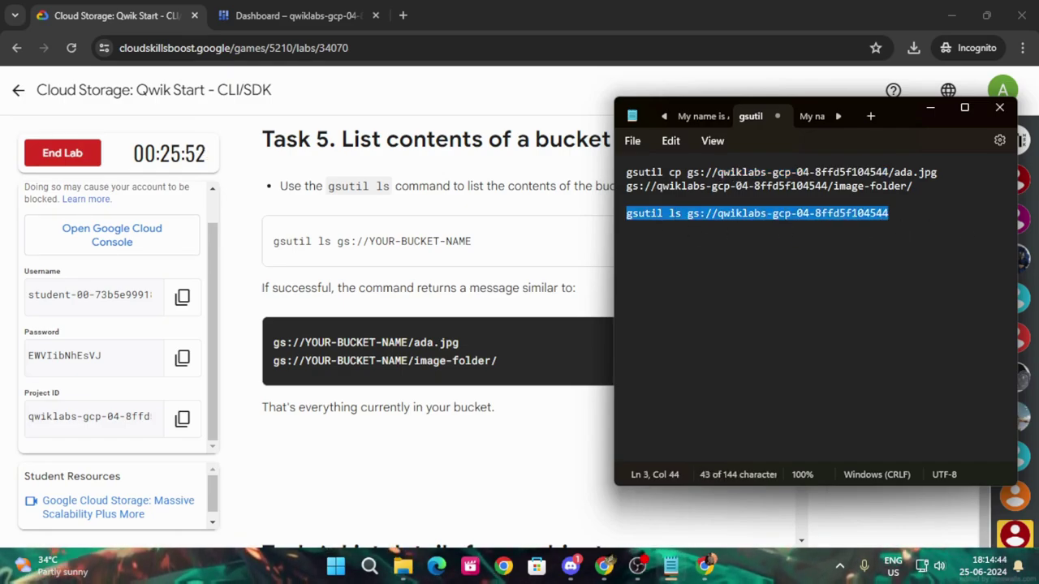
Reconnect the lost Cloud Shell session, reload the console page, and choose to sign in with another account.
left_click(270, 18)
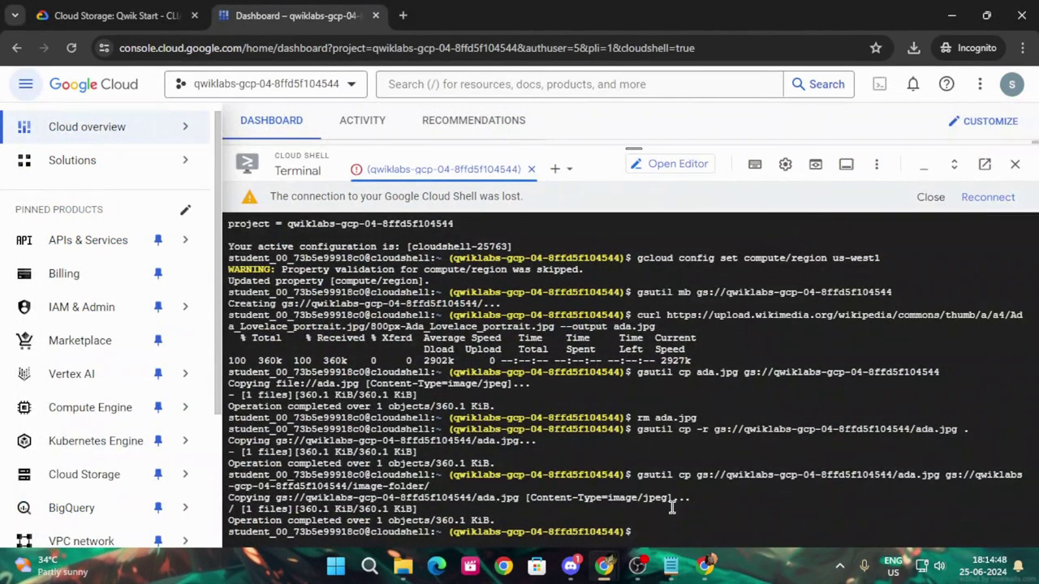
left_click(986, 199)
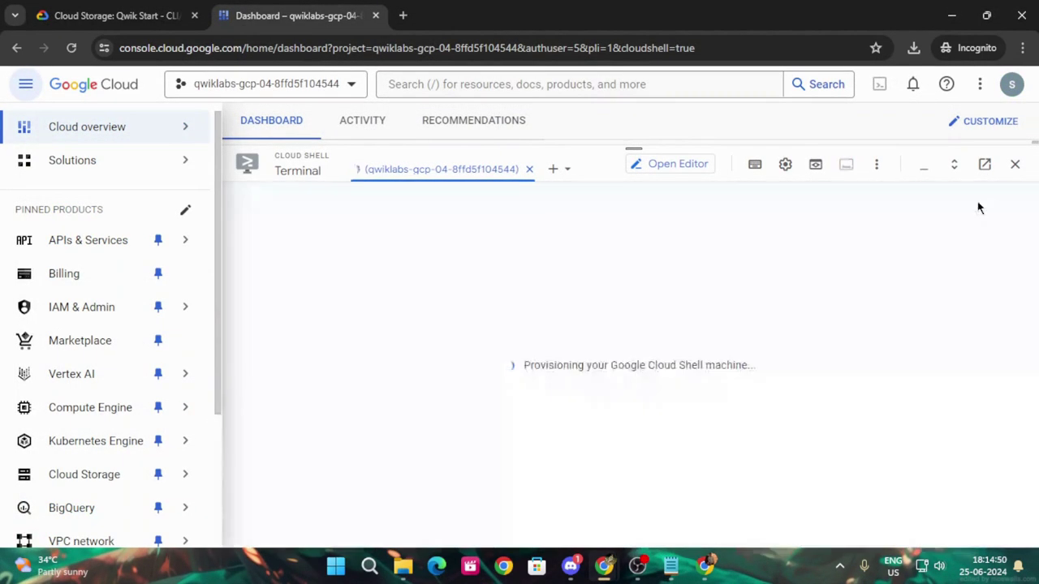
key("F5")
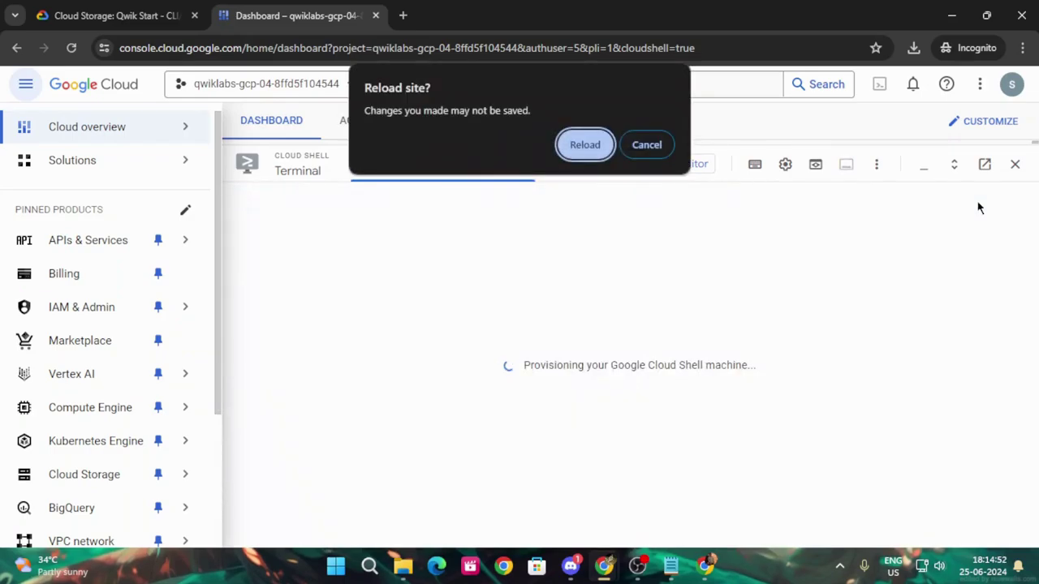
left_click(593, 151)
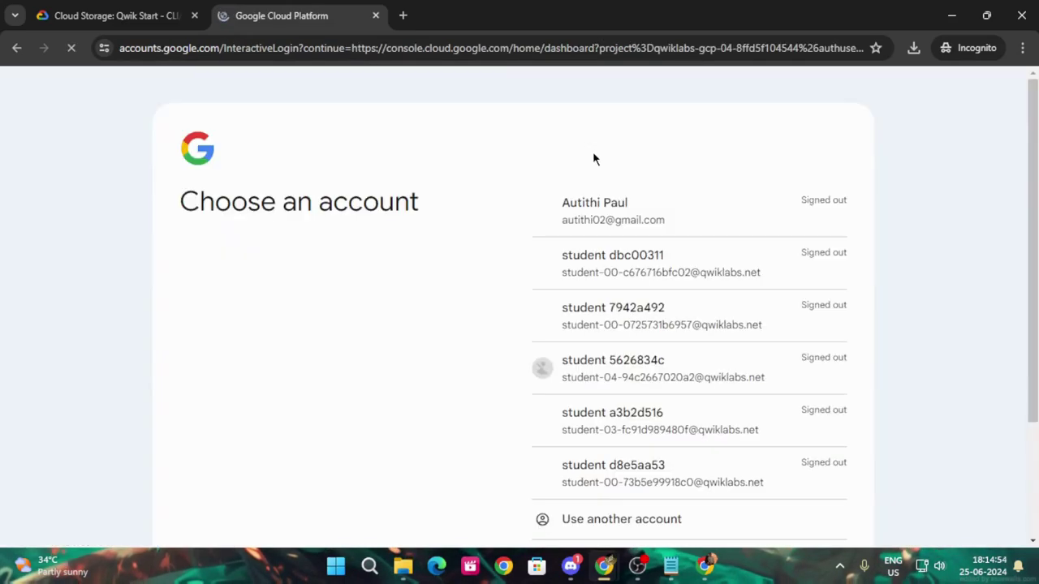
scroll(656, 218, "down", 2)
left_click(665, 374)
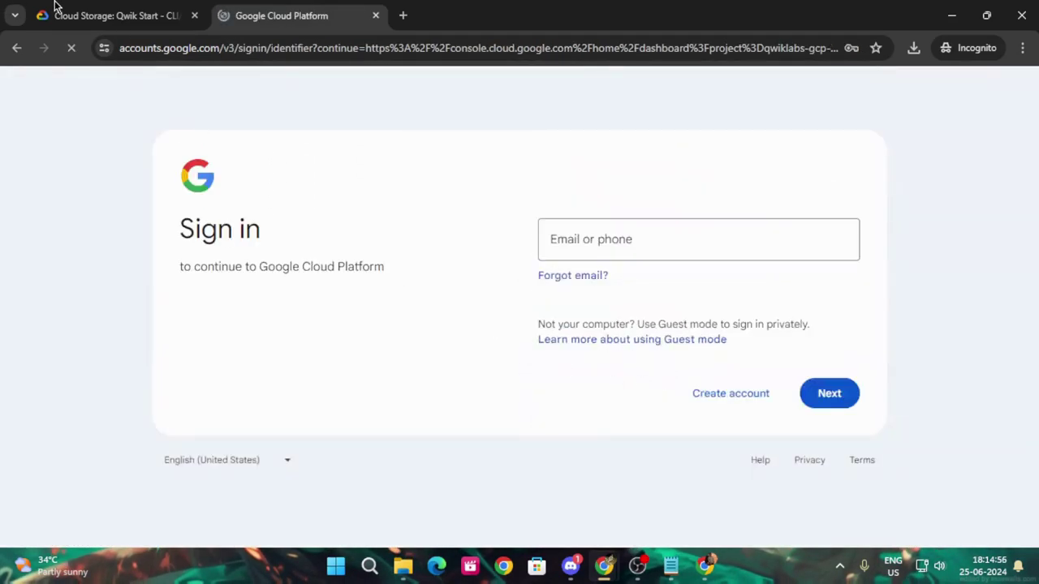
Copy the lab username from the lab credentials and submit it in the Google sign-in email field.
left_click(58, 10)
left_click(182, 358)
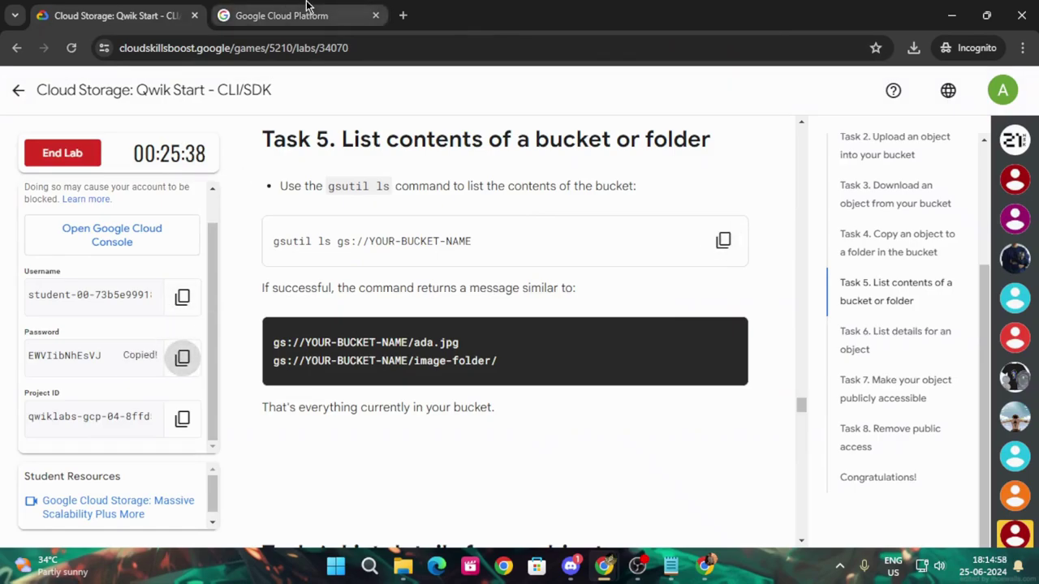
left_click(307, 9)
left_click(163, 16)
left_click(181, 357)
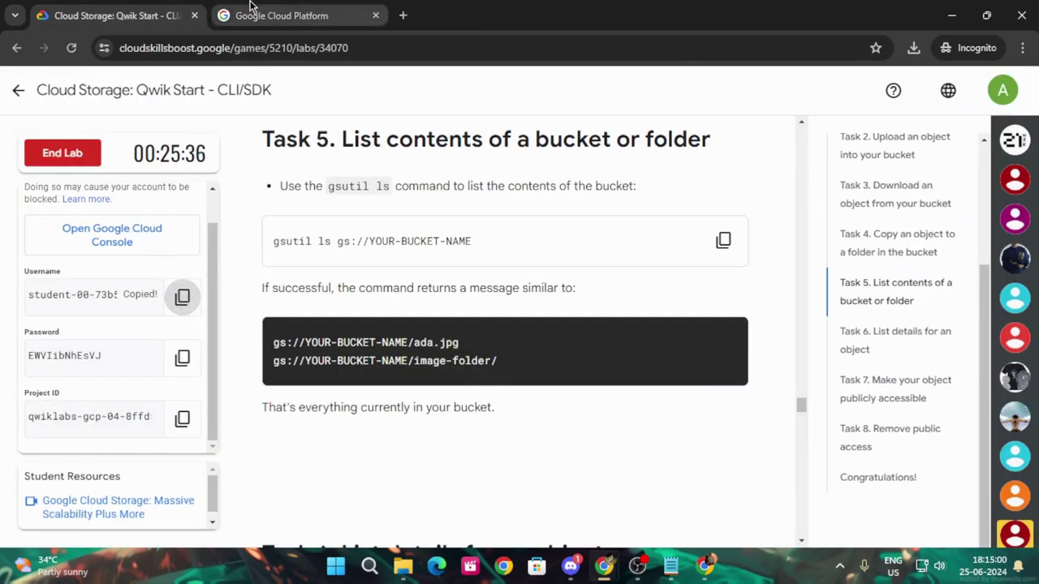
left_click(284, 15)
key("ctrl+v")
left_click(844, 393)
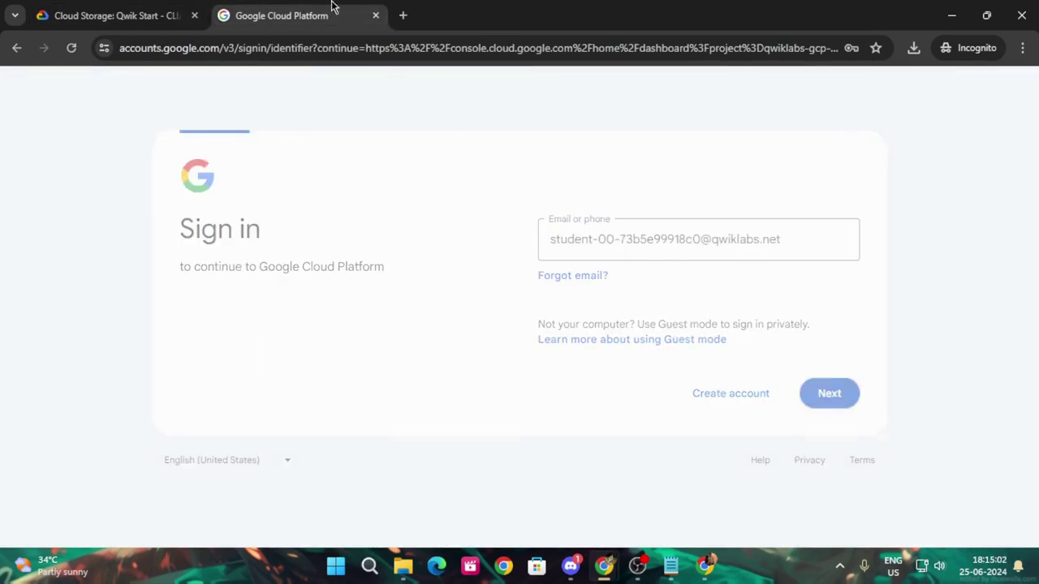
Copy the lab password from the lab credentials and submit it in the password field to finish signing in.
left_click(158, 10)
left_click(182, 358)
left_click(325, 10)
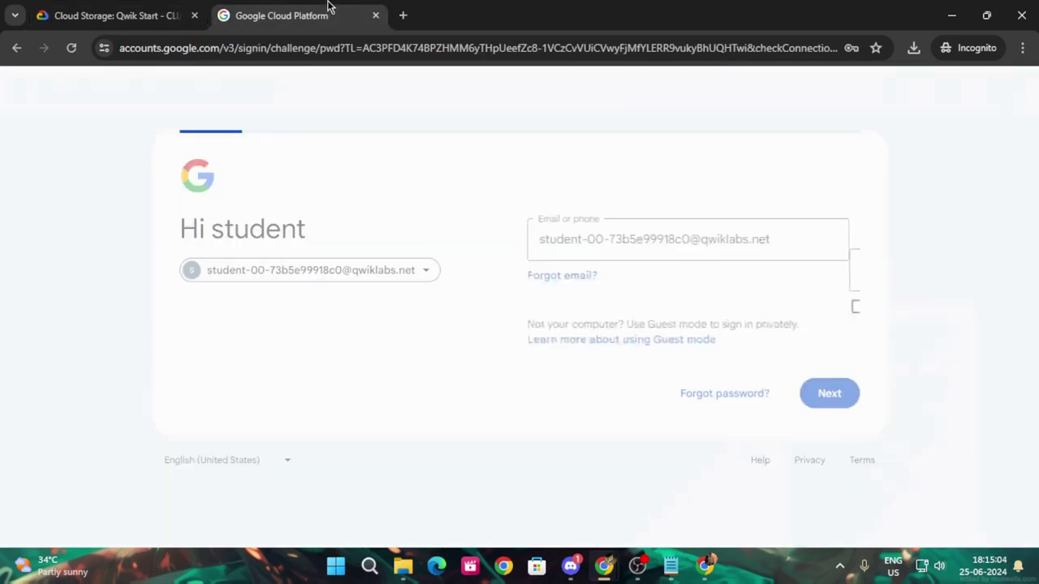
key("ctrl+v")
left_click(823, 398)
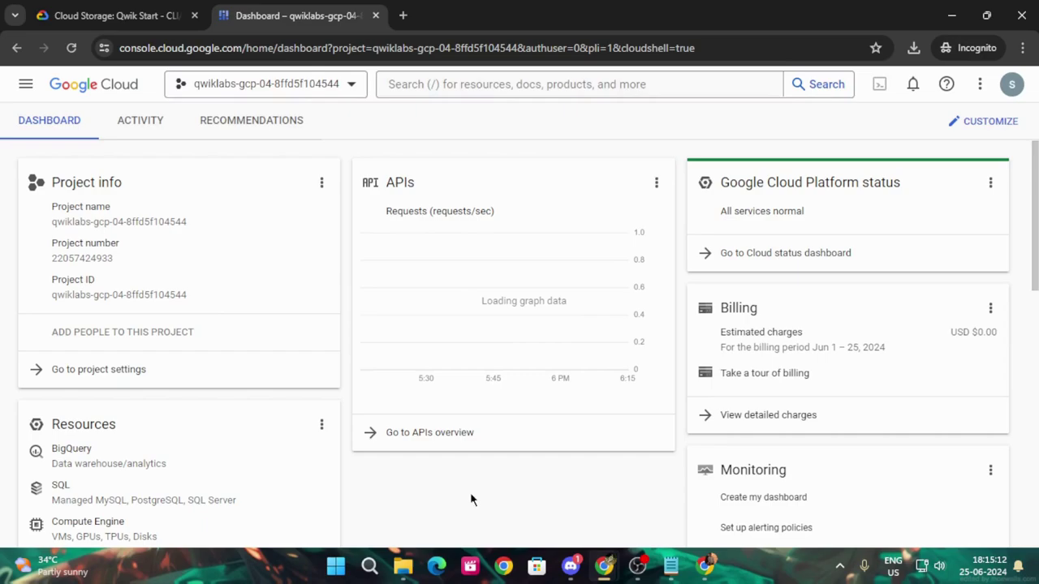
Copy the completed gsutil ls command from Notepad and run it in Cloud Shell to list the bucket contents.
left_click(672, 568)
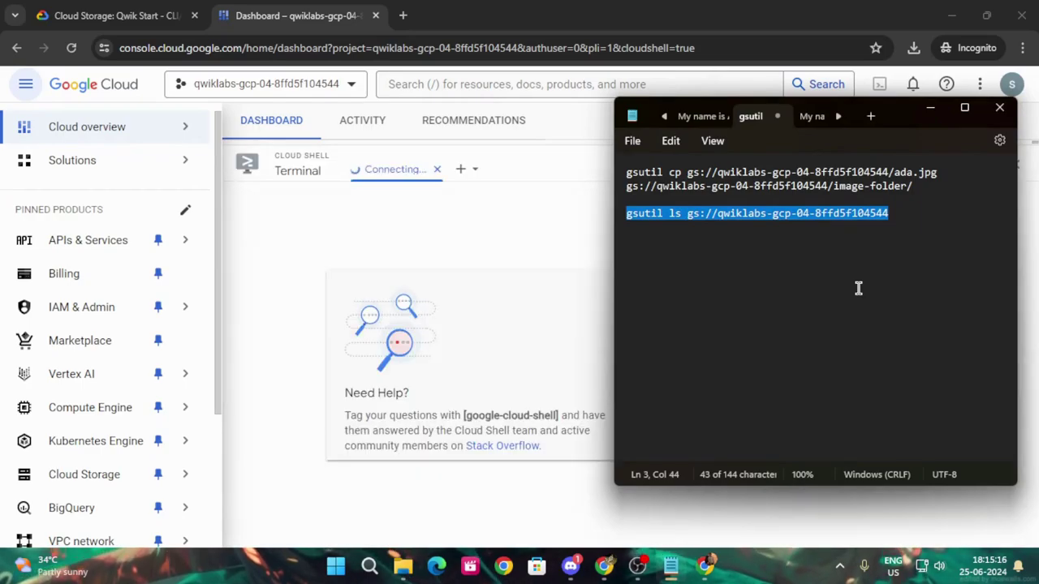
left_click(931, 107)
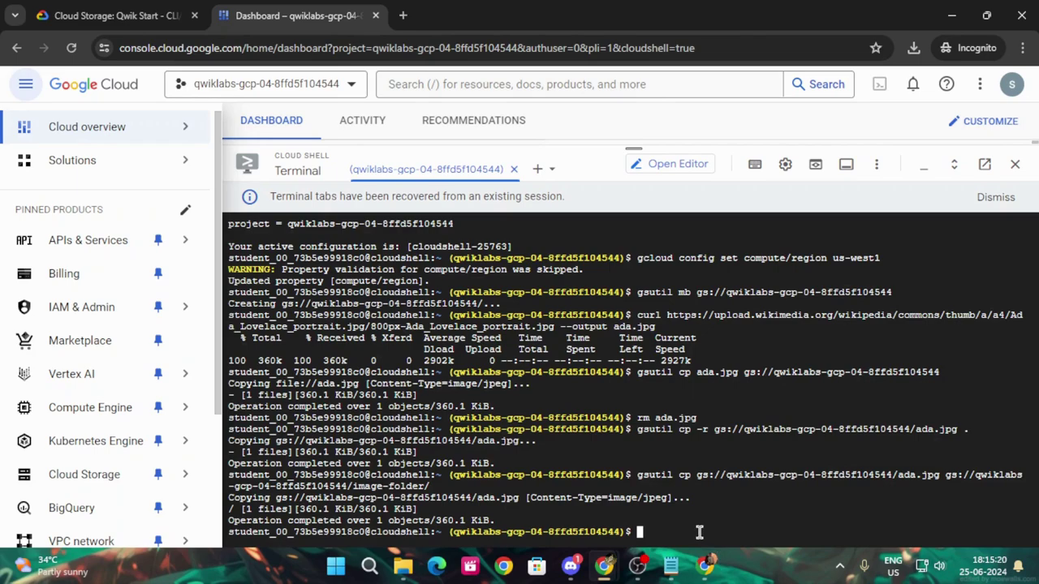
key("ctrl+v")
key("Return")
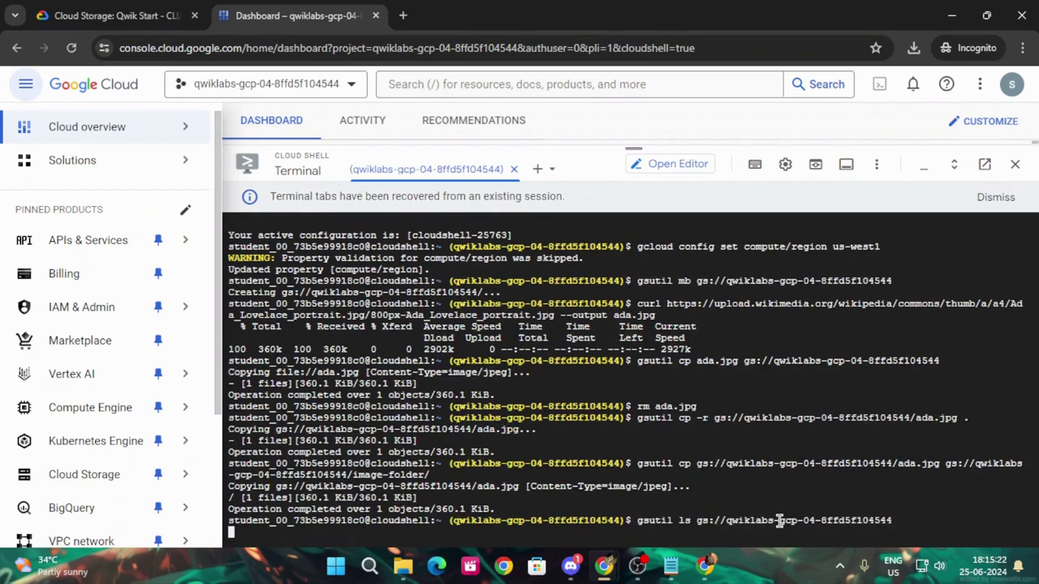
Copy the Task 6 command gsutil ls -l gs://YOUR-BUCKET-NAME/ada.jpg into Notepad, below the previous command and a blank line.
left_click(48, 16)
scroll(551, 319, "down", 5)
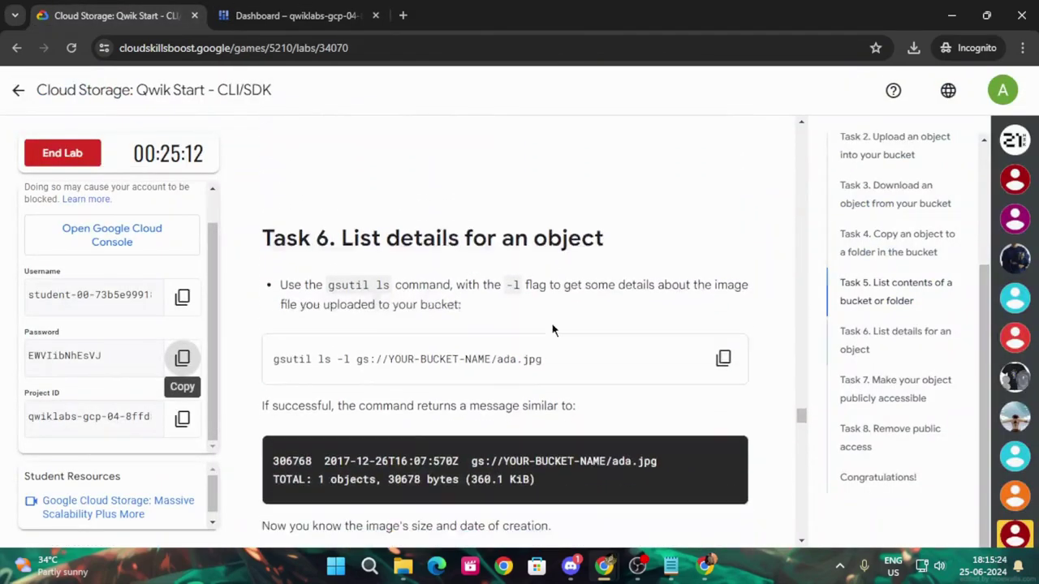
left_click(726, 304)
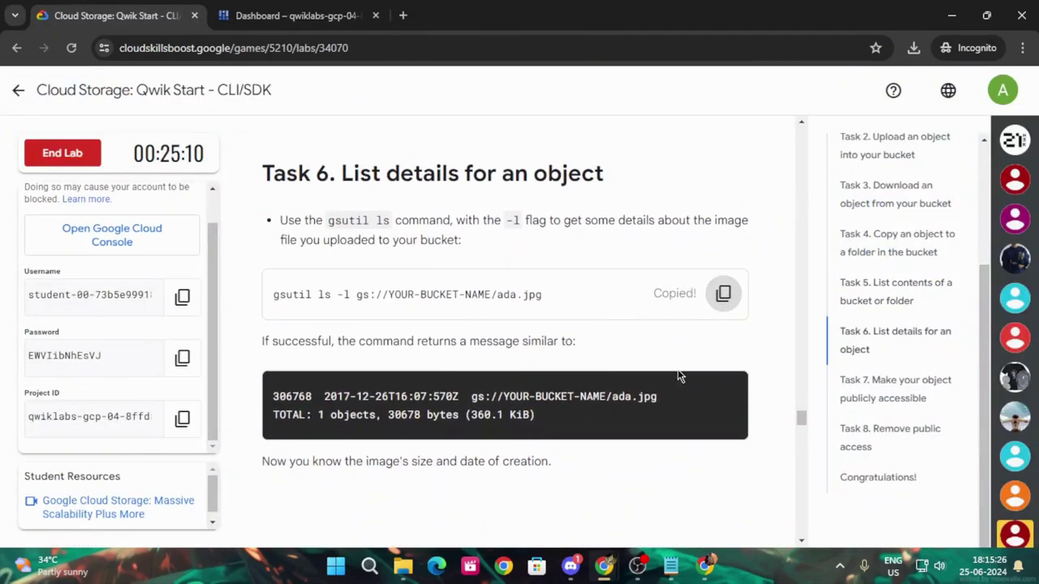
scroll(672, 388, "down", 2)
mouse_move(669, 565)
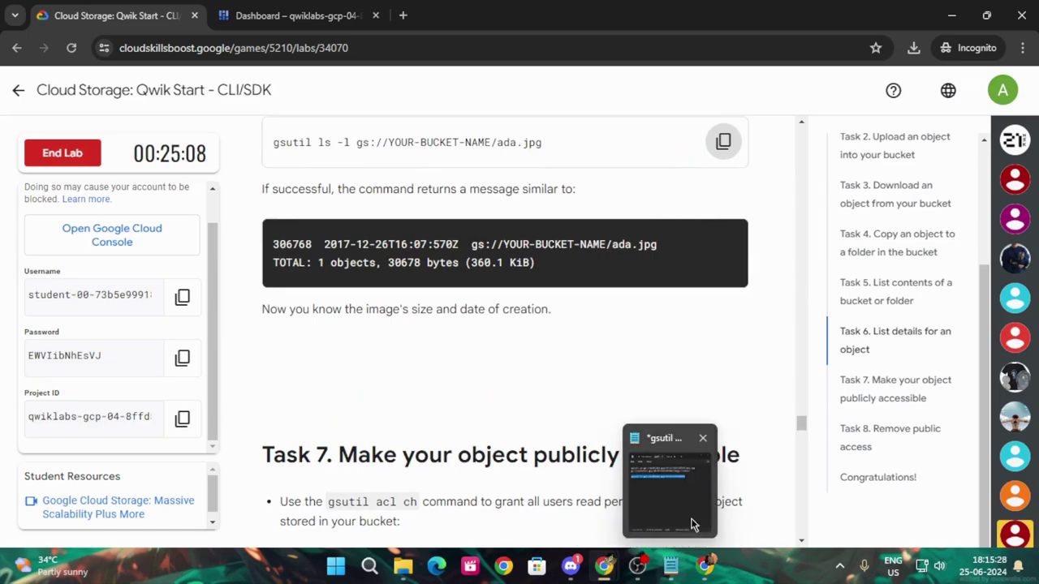
left_click(671, 507)
left_click(891, 237)
key("Return")
key("Return")
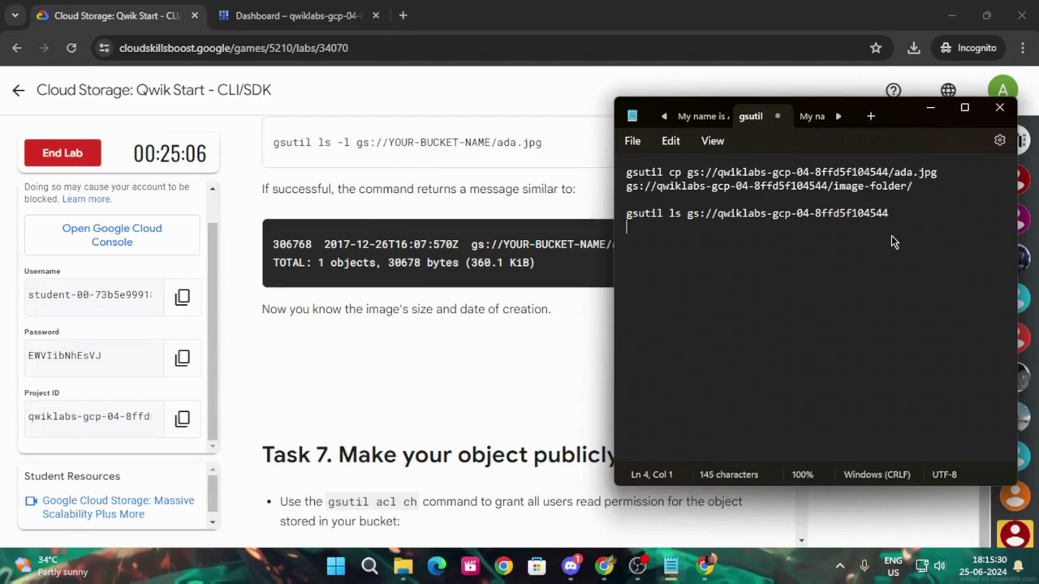
key("ctrl+v")
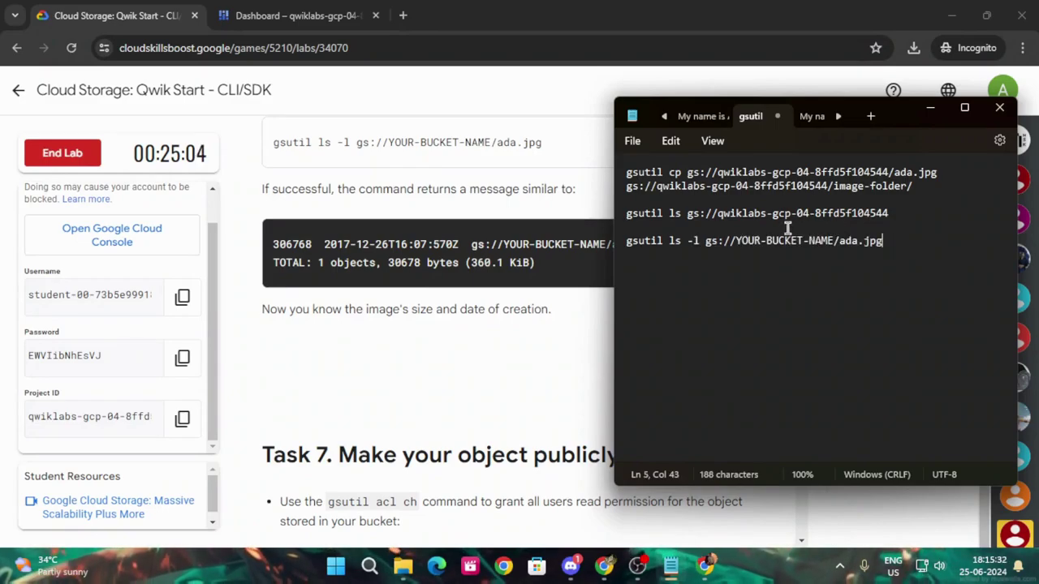
Replace the placeholder in the gsutil ls -l command with bucket name qwiklabs-gcp-04-8ffd5f104544 and select the whole command.
left_click_drag(716, 214, 890, 215)
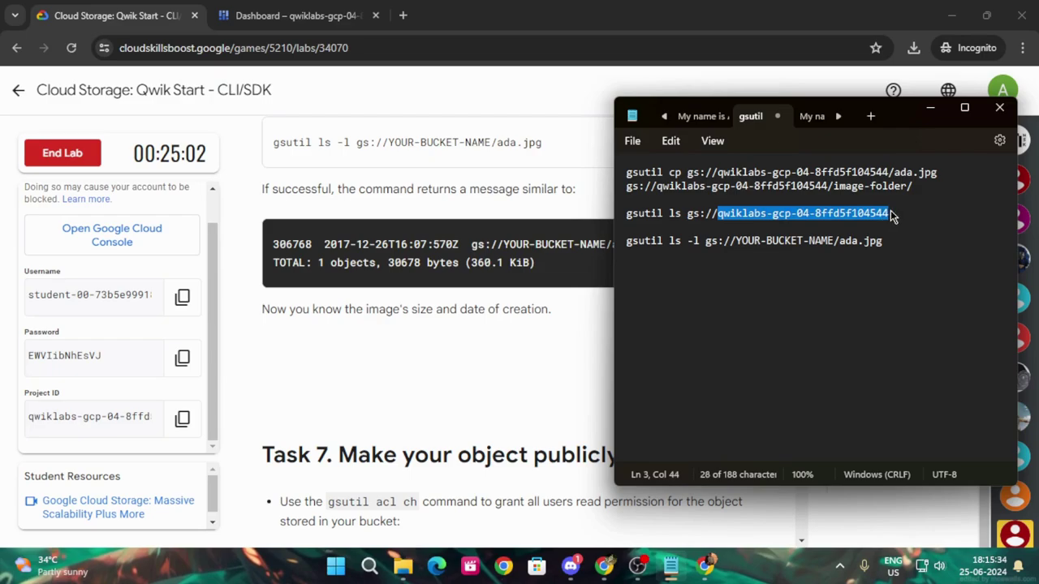
left_click_drag(741, 241, 832, 248)
key("ctrl+v")
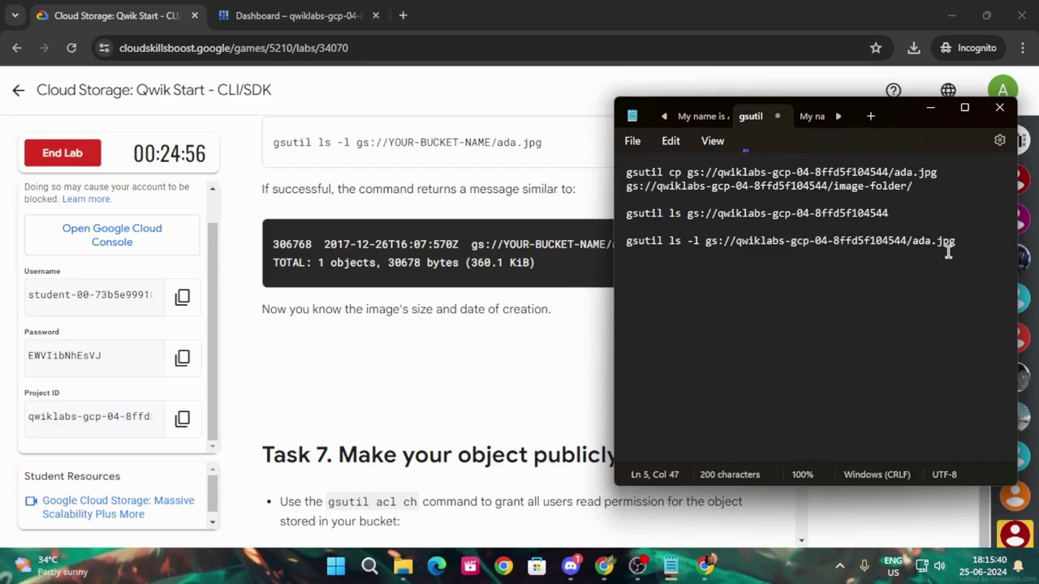
left_click_drag(981, 241, 620, 246)
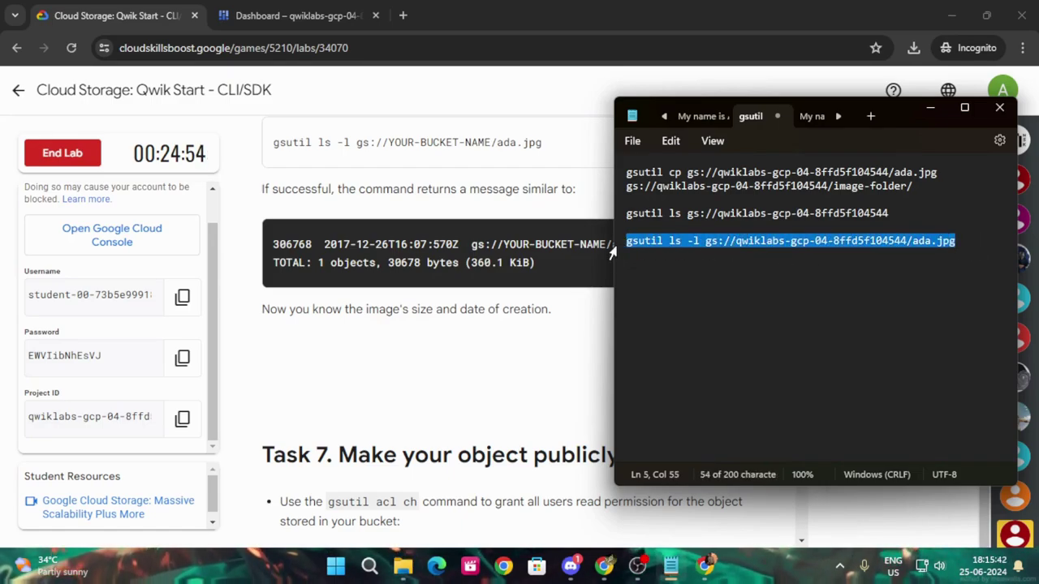
Run the completed gsutil ls -l command in Cloud Shell to list the details of ada.jpg.
left_click(294, 15)
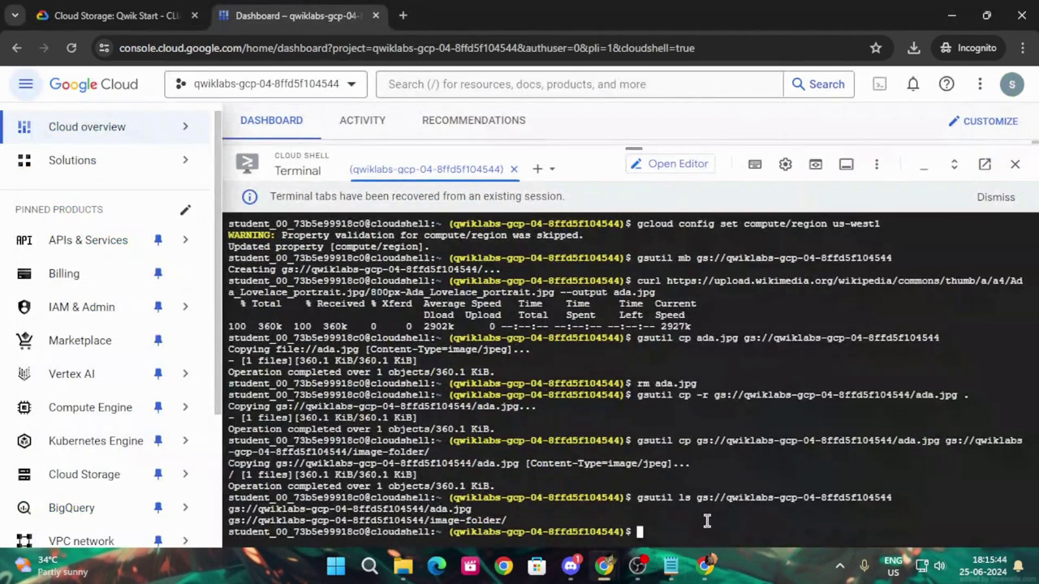
key("ctrl+v")
key("Return")
Copy the Task 7 command gsutil acl ch -u AllUsers:R gs://YOUR-BUCKET-NAME/ada.jpg into Notepad, below the previous command and a blank line.
left_click(117, 16)
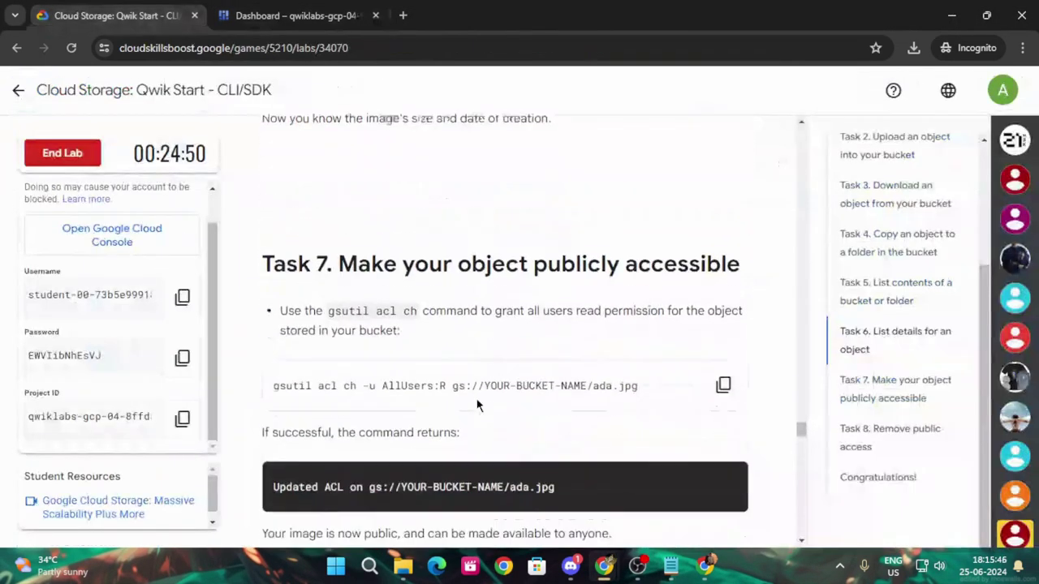
scroll(477, 404, "down", 2)
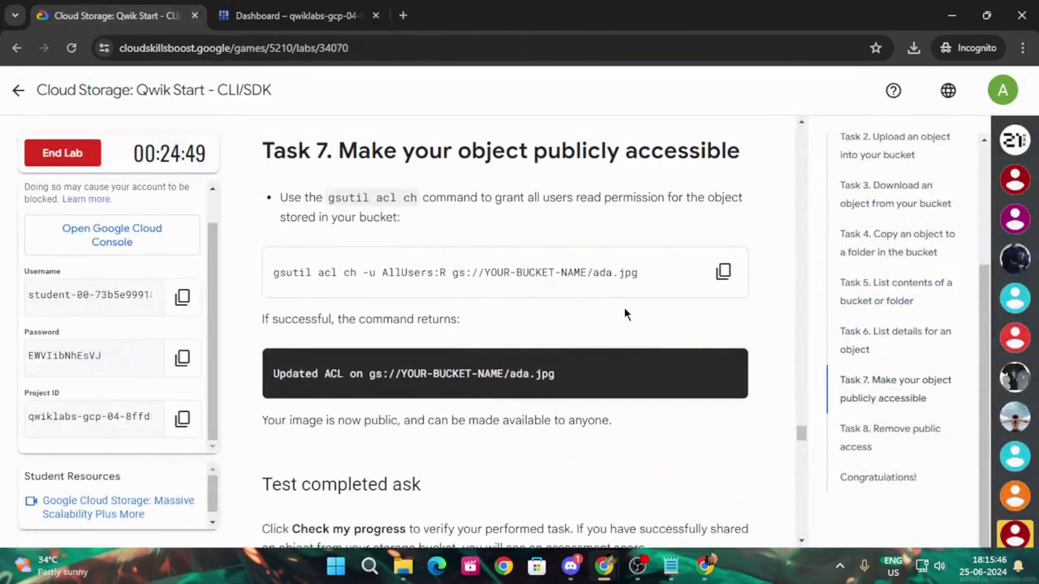
left_click(724, 273)
scroll(680, 419, "down", 4)
left_click(671, 566)
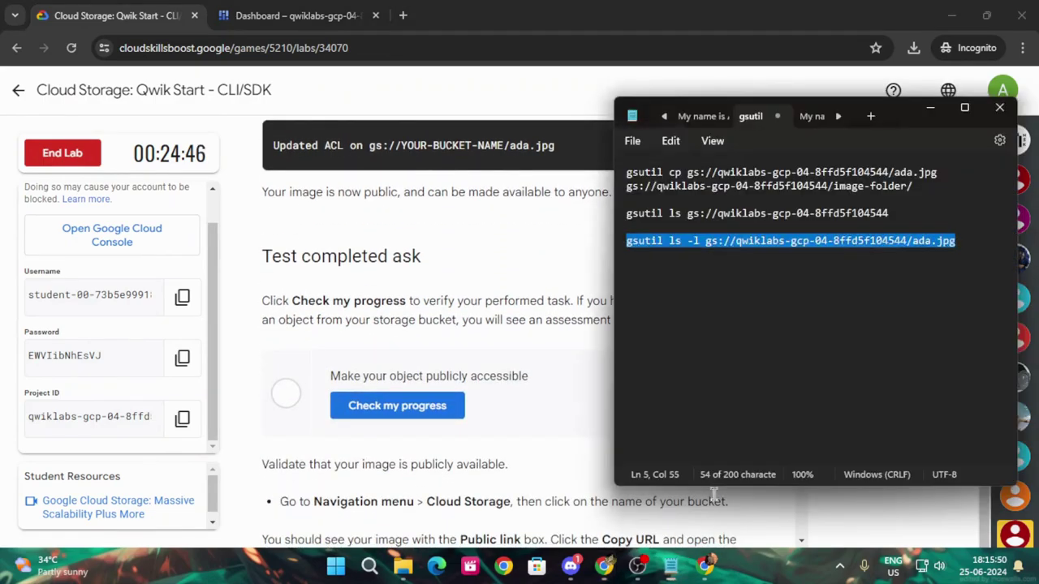
left_click(726, 241)
left_click(959, 258)
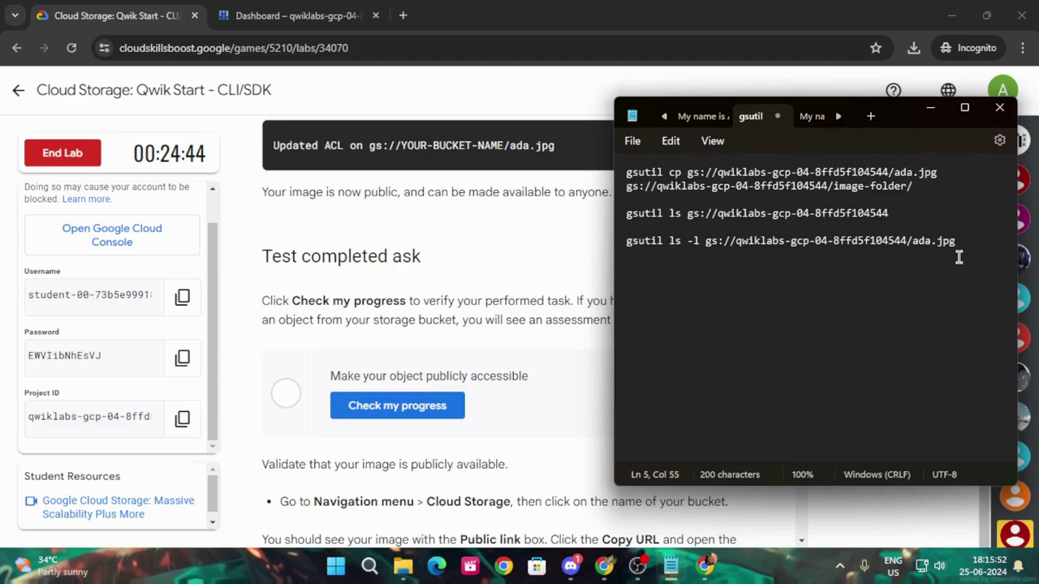
key("ctrl+v")
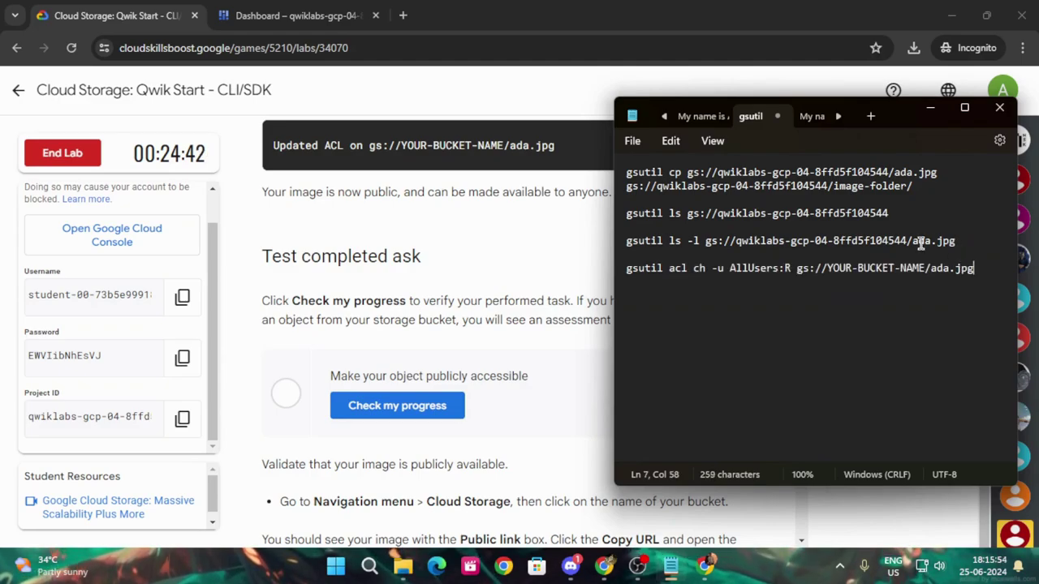
Replace the placeholder in the gsutil acl ch command with bucket name qwiklabs-gcp-04-8ffd5f104544 and select the whole command.
left_click_drag(834, 246, 907, 242)
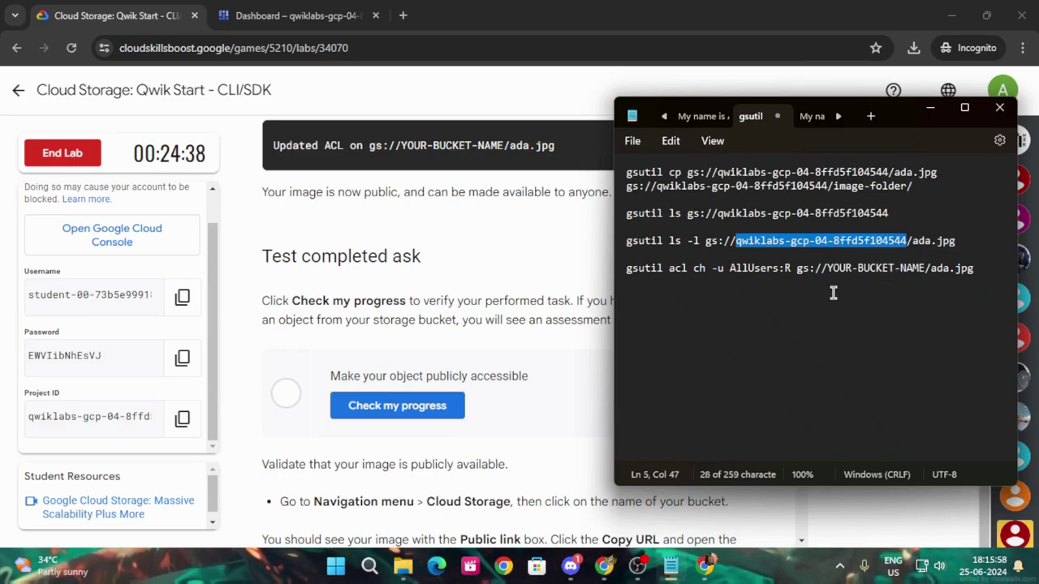
left_click_drag(827, 269, 926, 269)
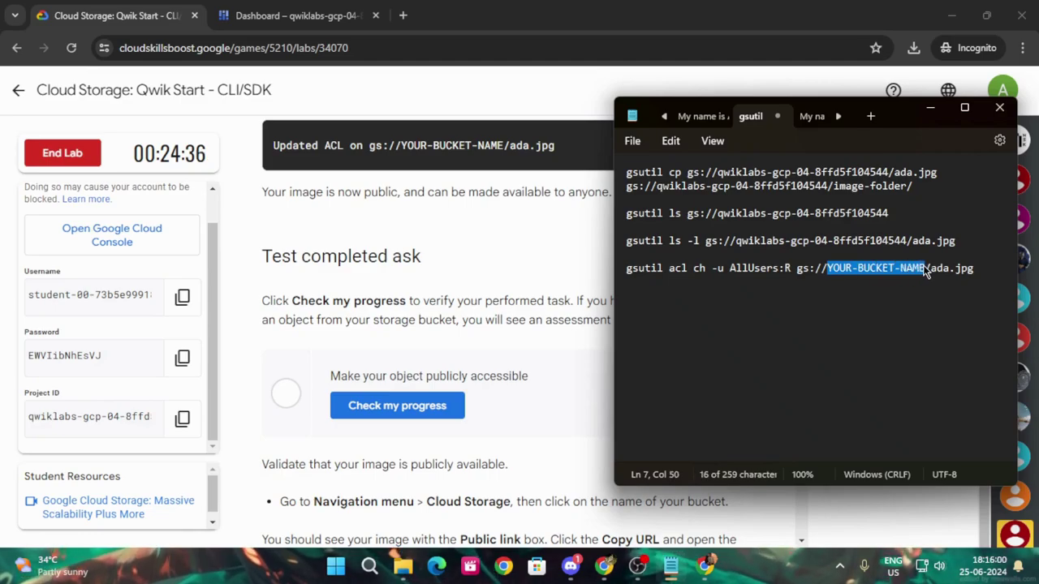
key("ctrl+v")
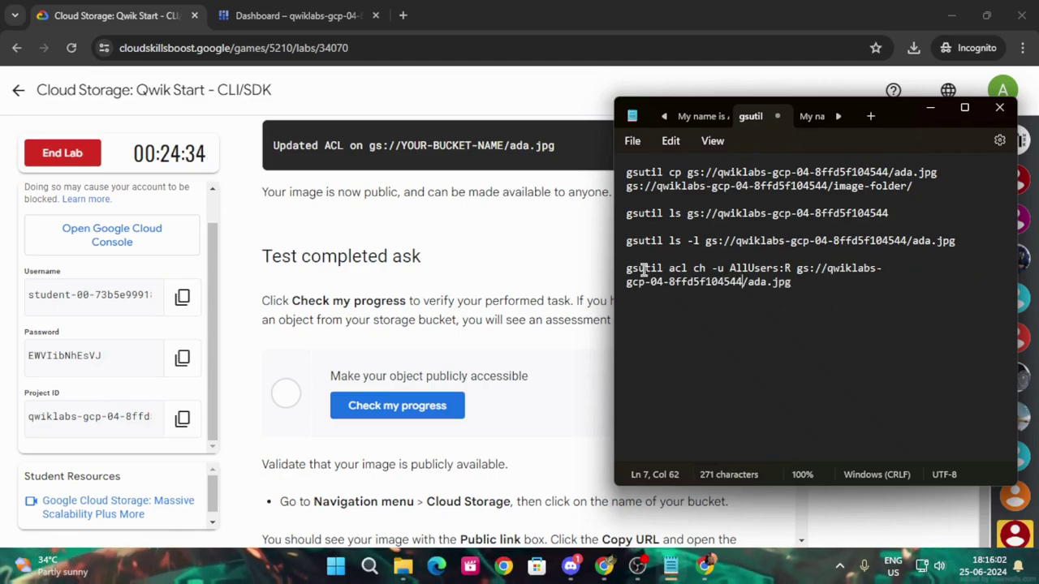
left_click_drag(627, 269, 822, 286)
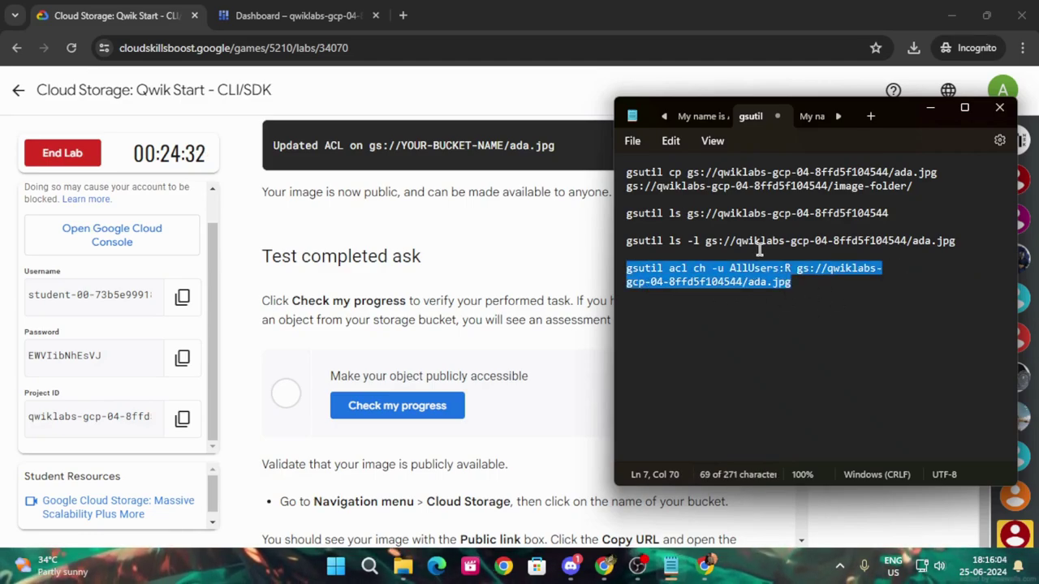
Run the completed gsutil acl ch command in Cloud Shell to grant all users read permission on ada.jpg.
left_click(296, 15)
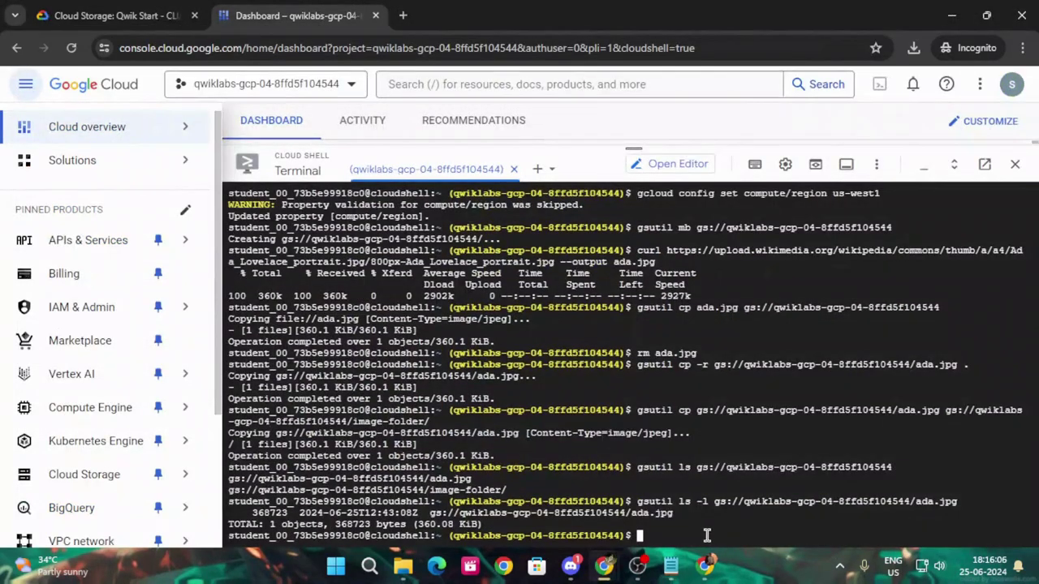
key("ctrl+v")
key("Return")
Check the lab progress for making the object publicly accessible, and look at the Cloud Shell output meanwhile.
left_click(122, 16)
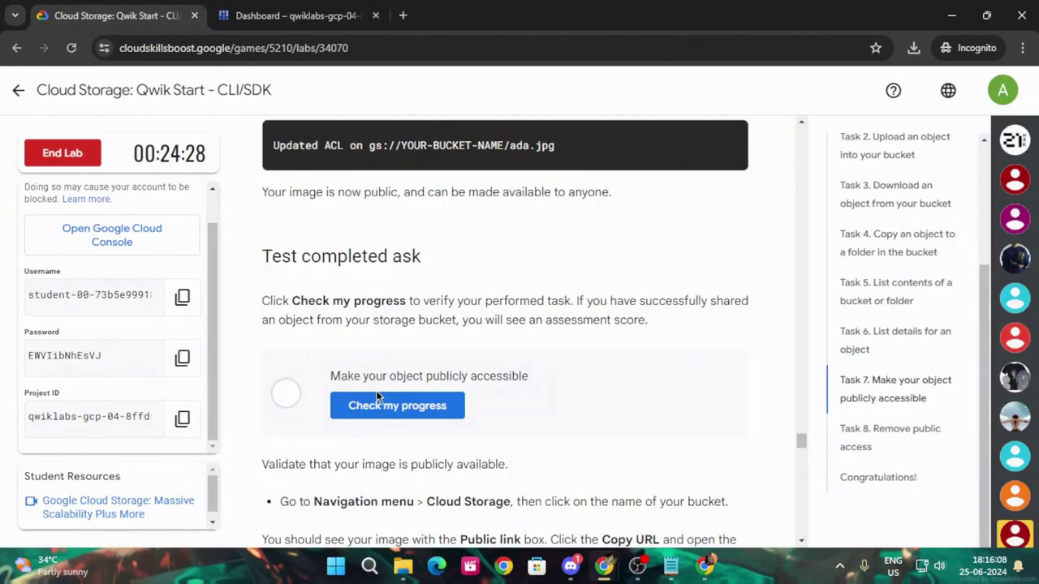
left_click(385, 401)
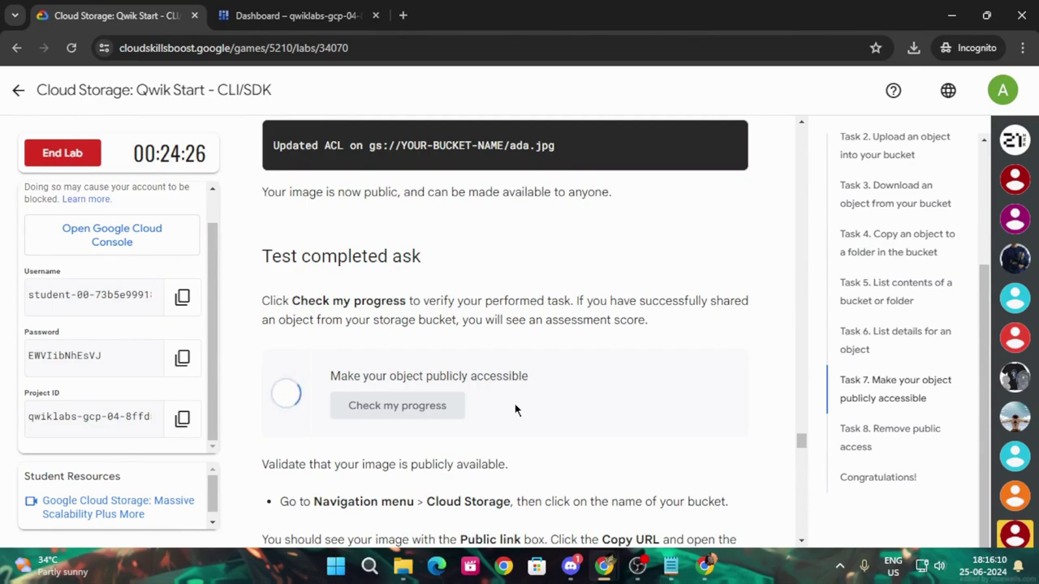
left_click(365, 8)
left_click(122, 15)
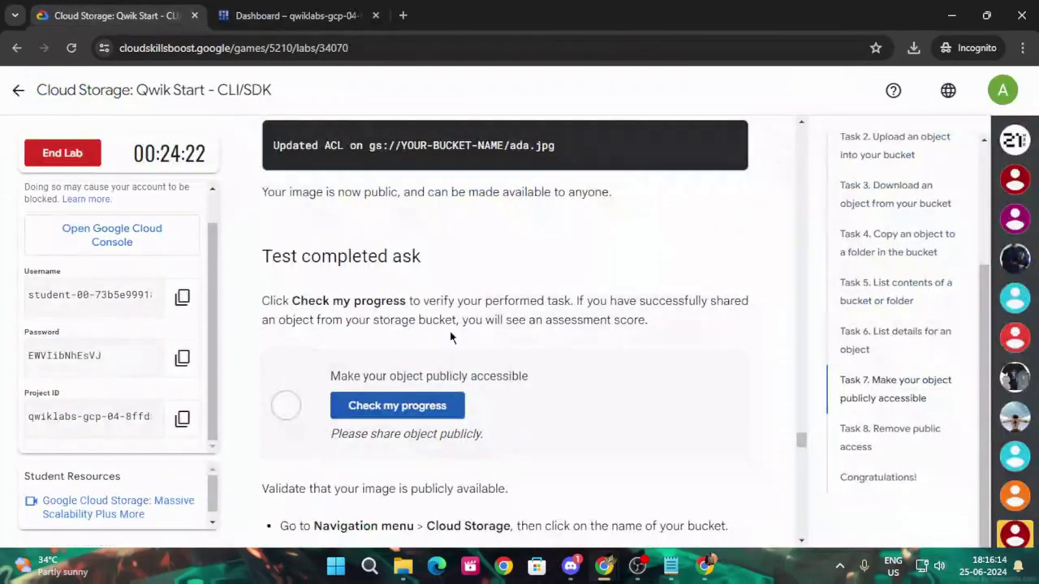
Recheck the lab progress for the task of making the object publicly accessible.
left_click(448, 407)
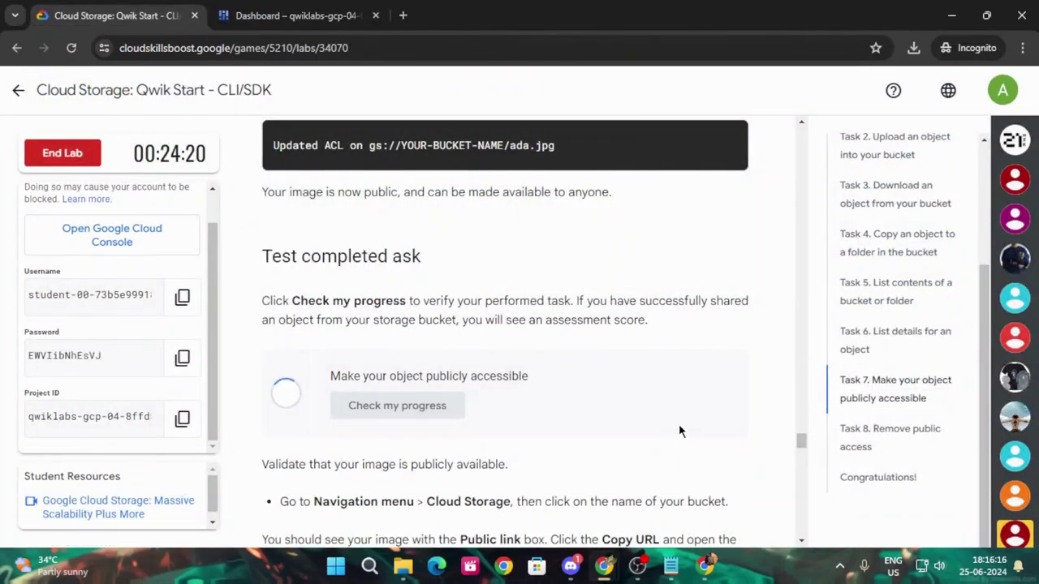
left_click(444, 408)
scroll(618, 406, "down", 2)
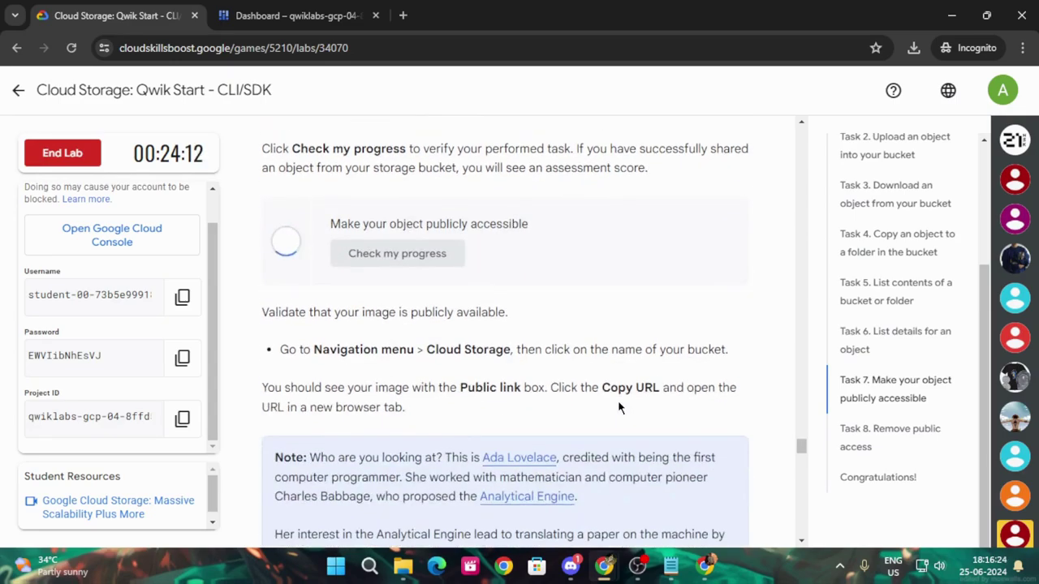
Answer True to the question on whether an access control list defines who has access to buckets and objects.
scroll(618, 406, "down", 10)
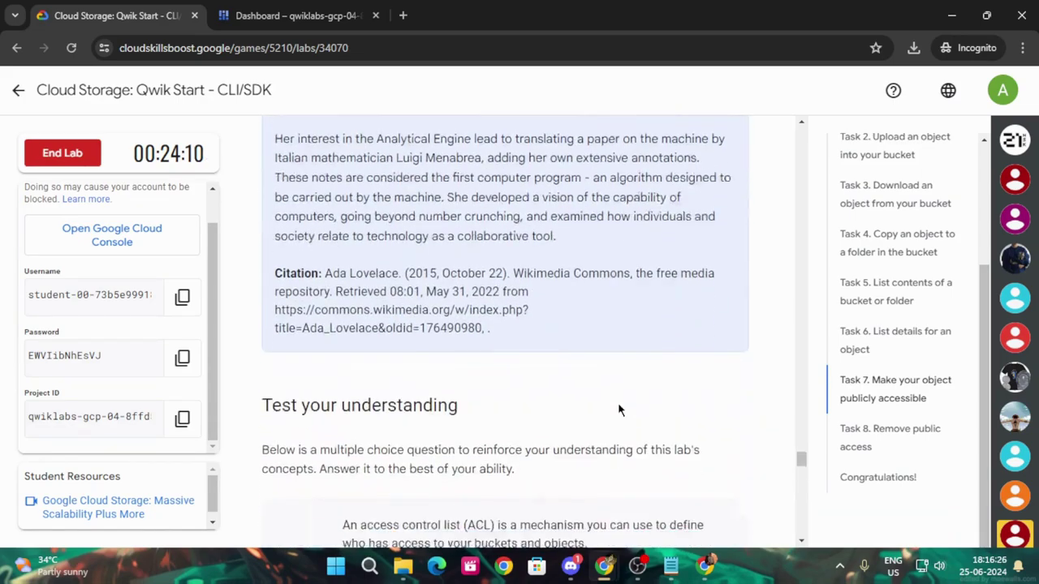
scroll(617, 413, "down", 10)
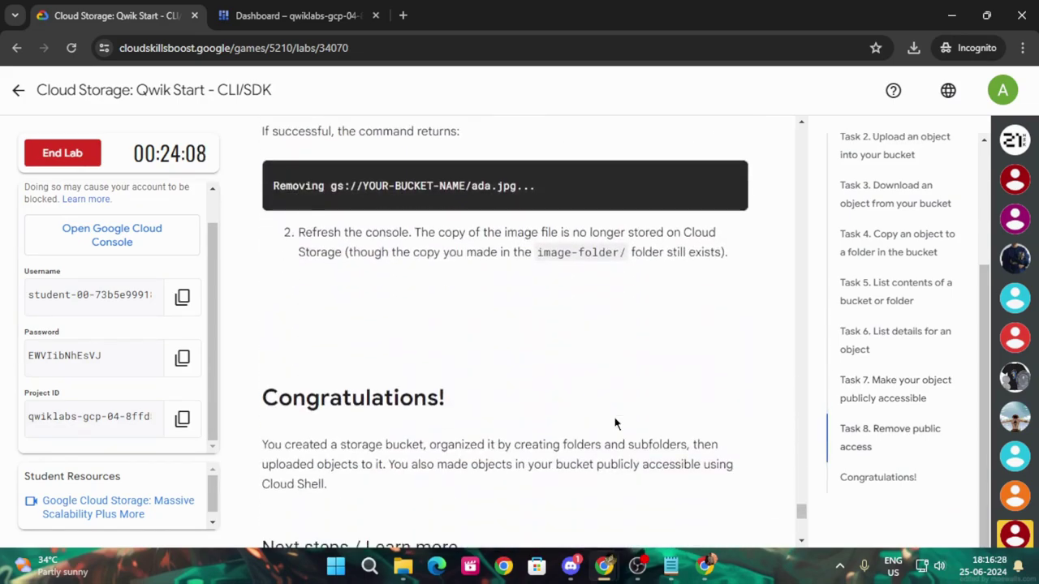
scroll(616, 421, "up", 4)
scroll(615, 421, "up", 10)
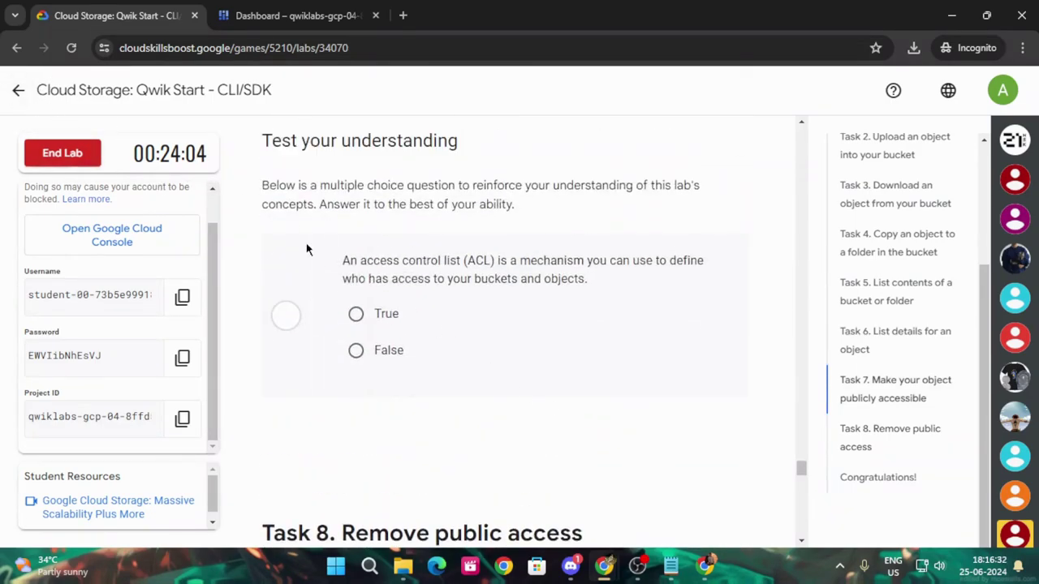
scroll(306, 249, "up", 10)
scroll(402, 407, "down", 7)
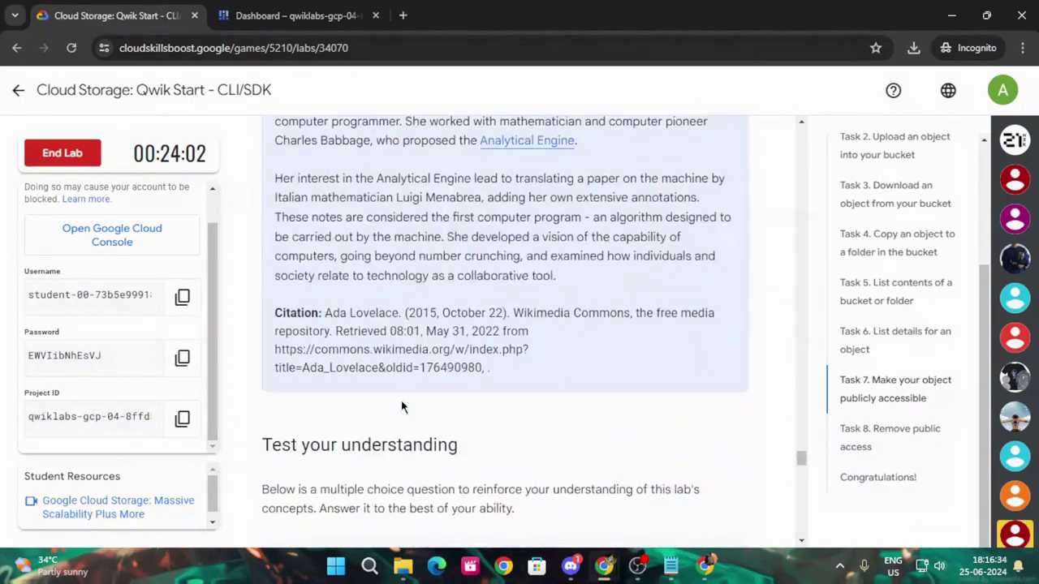
scroll(401, 407, "down", 4)
left_click(357, 313)
Submit allUsers as the answer to the Task 8 question about which permission entry to remove to stop public sharing.
scroll(446, 335, "down", 4)
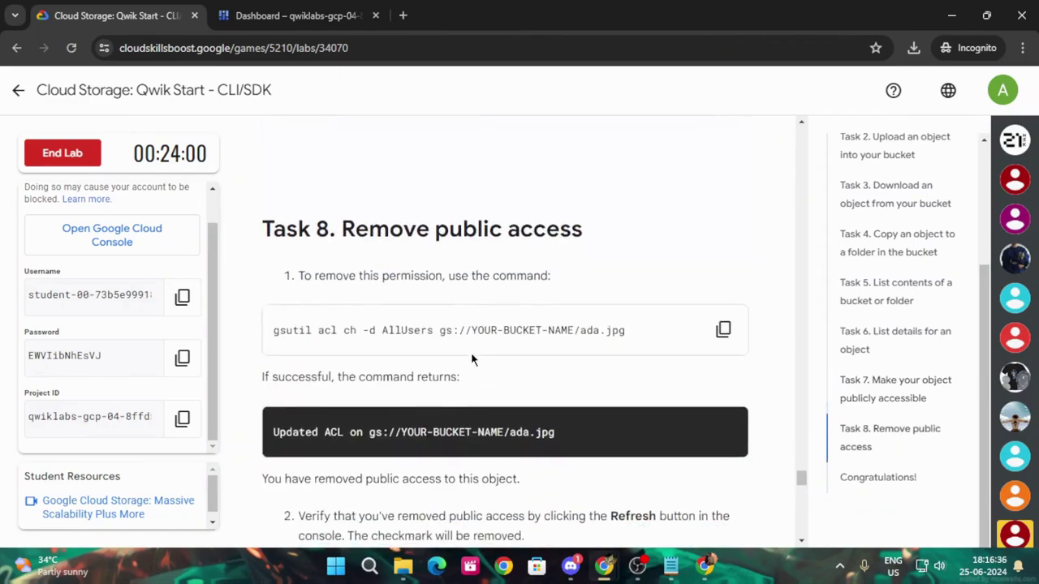
scroll(472, 358, "down", 5)
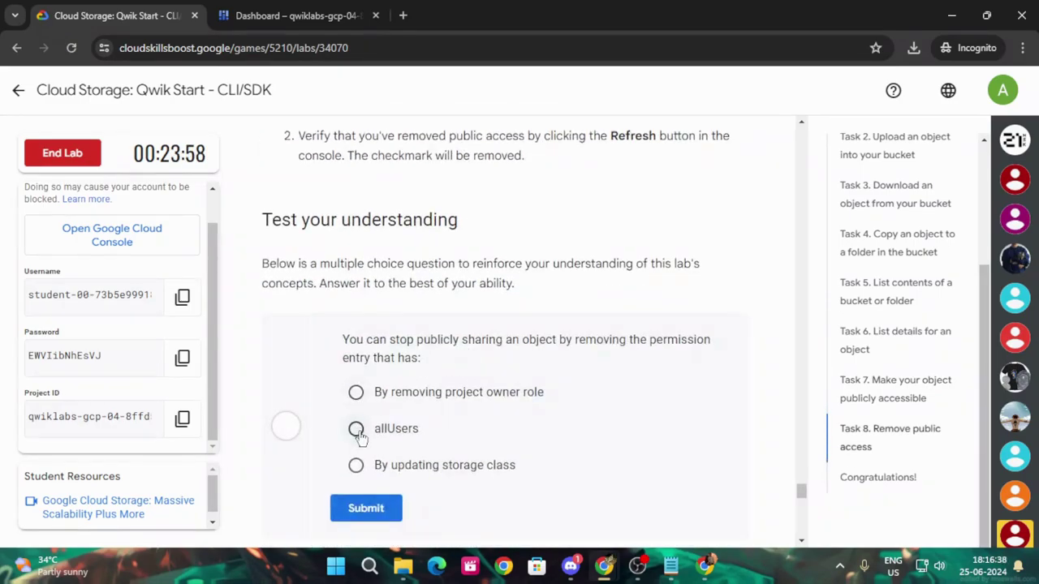
left_click(391, 502)
scroll(504, 486, "down", 7)
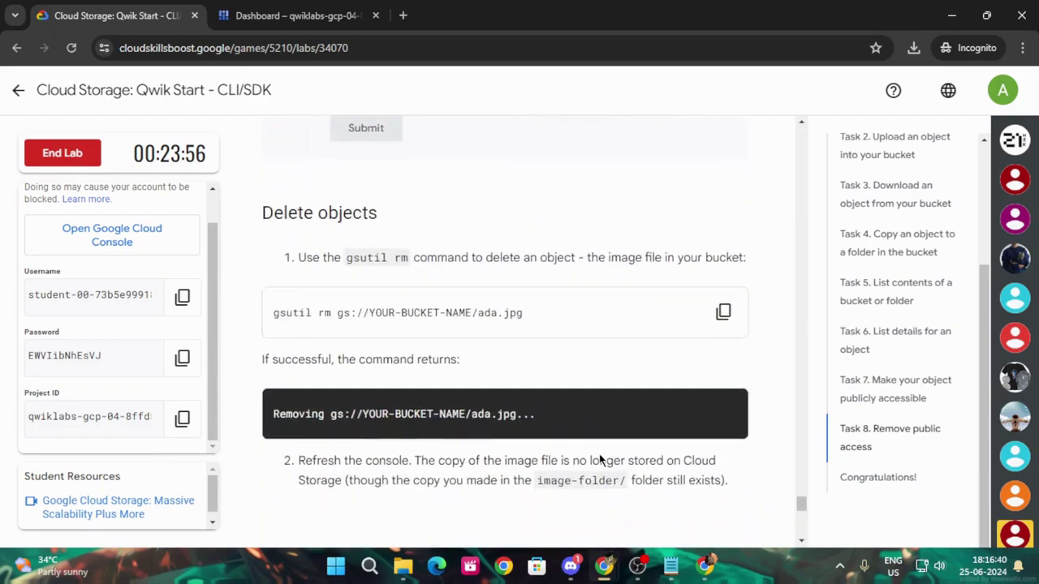